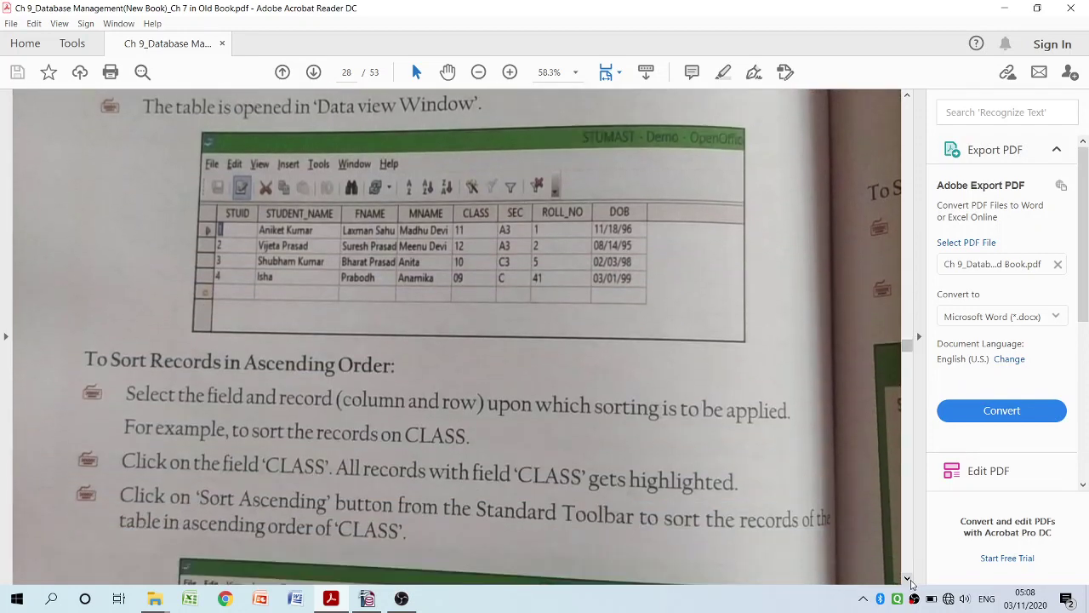
- Review the textbook's Sorting section on ascending, descending and multiple-criteria sorting, along with the preceding pages on hiding columns
scroll(911, 582, "down", 6)
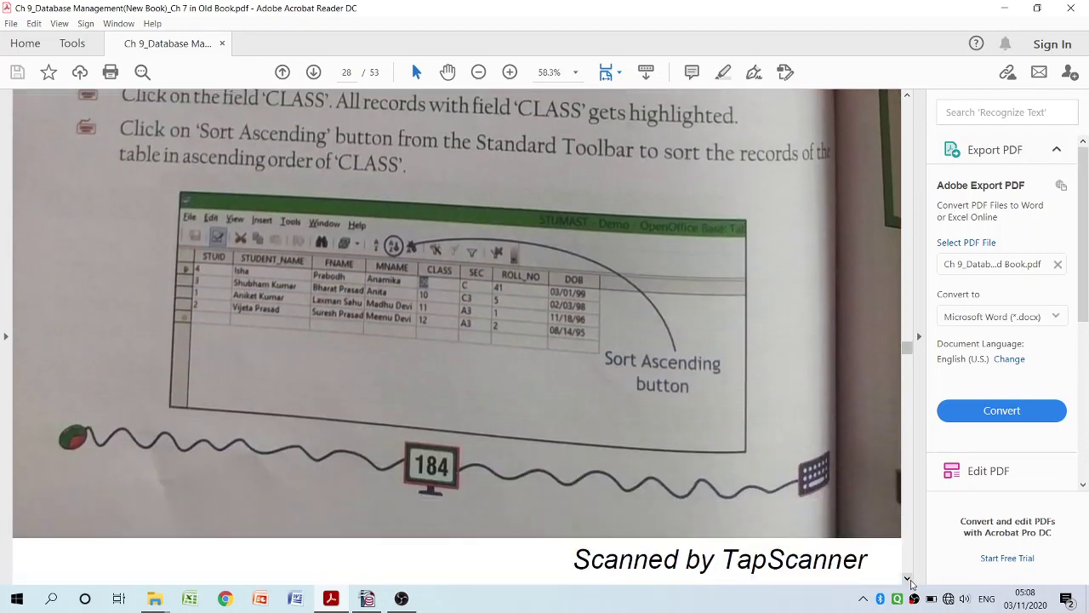
scroll(912, 583, "down", 13)
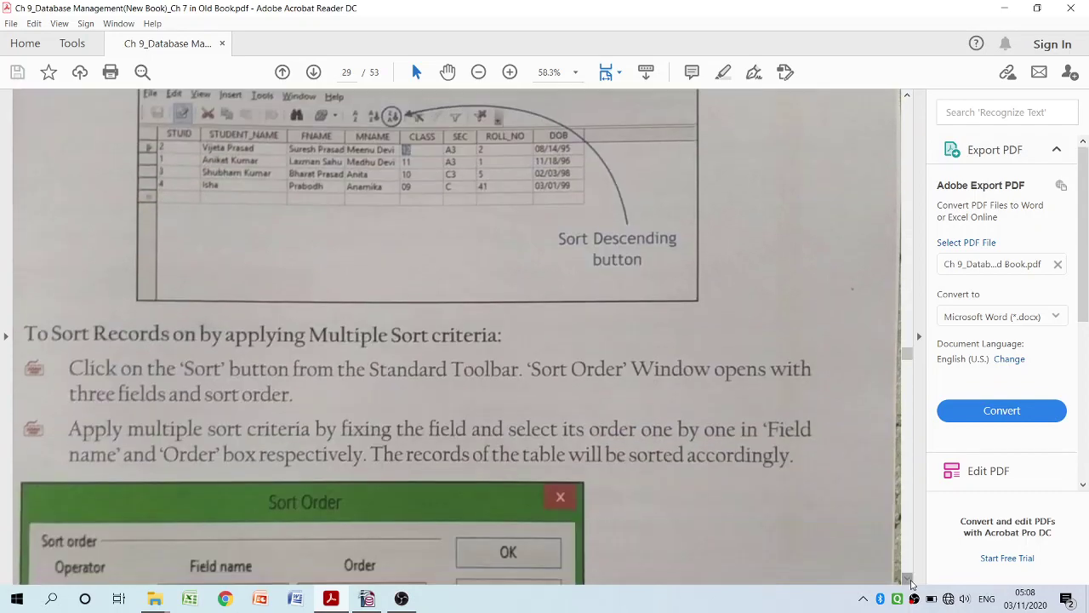
scroll(912, 583, "down", 10)
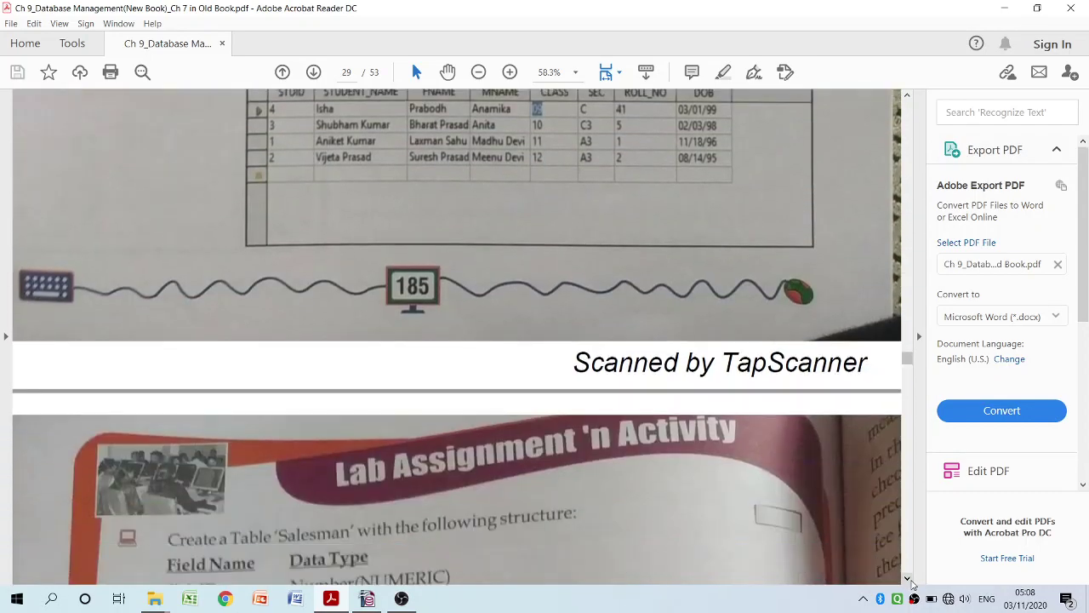
scroll(912, 583, "down", 12)
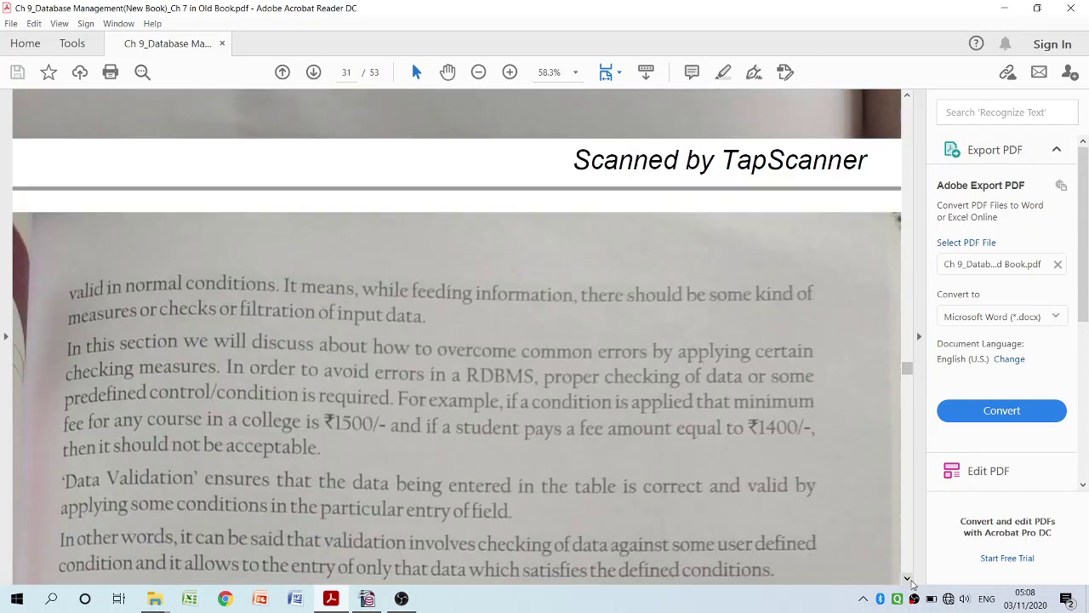
left_click(905, 119)
left_click(905, 119)
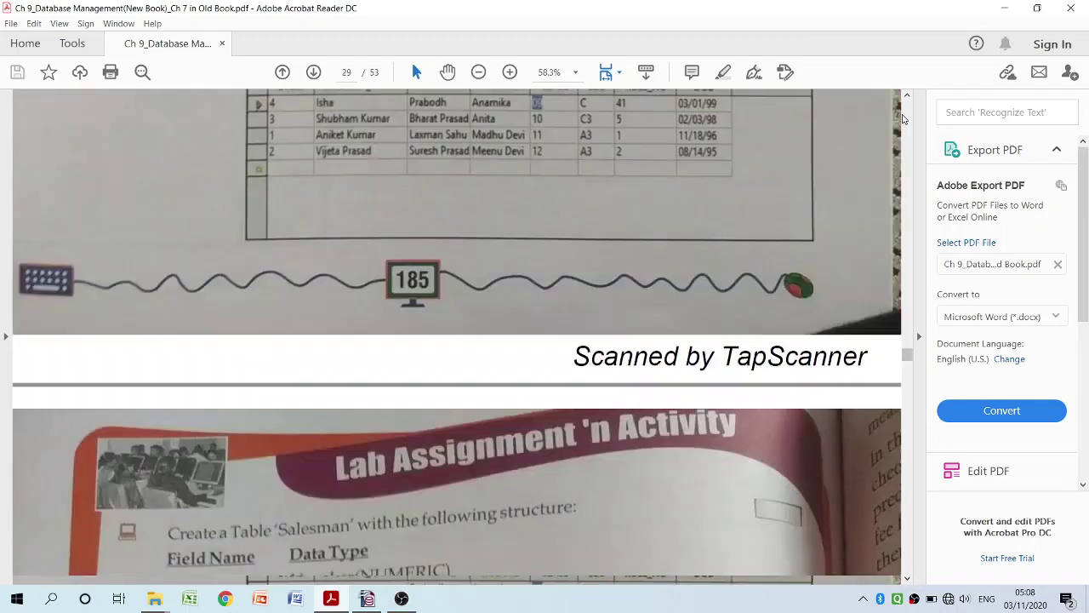
left_click(905, 119)
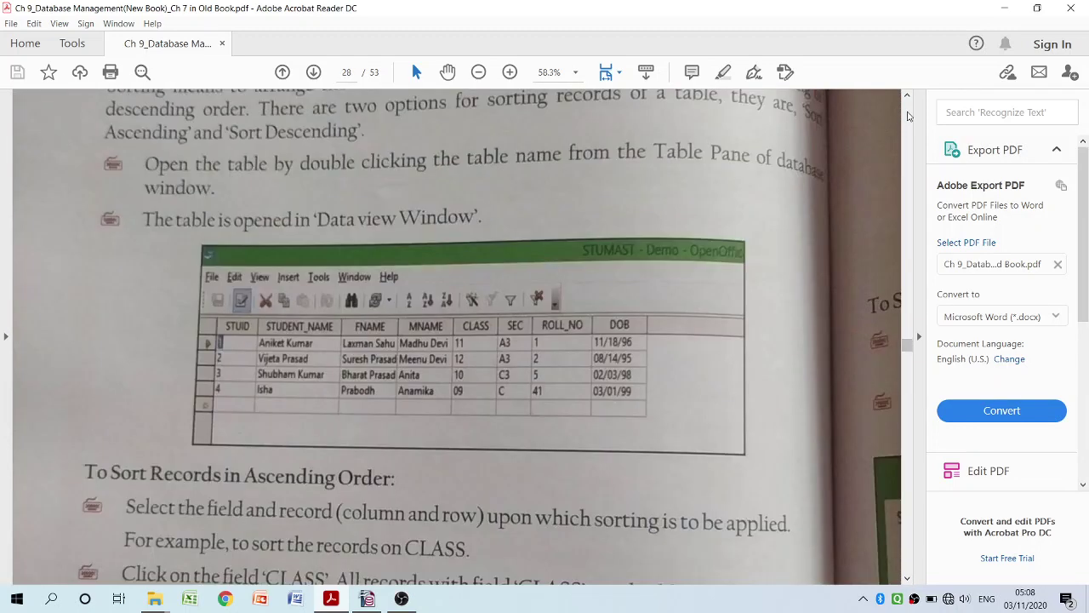
left_click(907, 113)
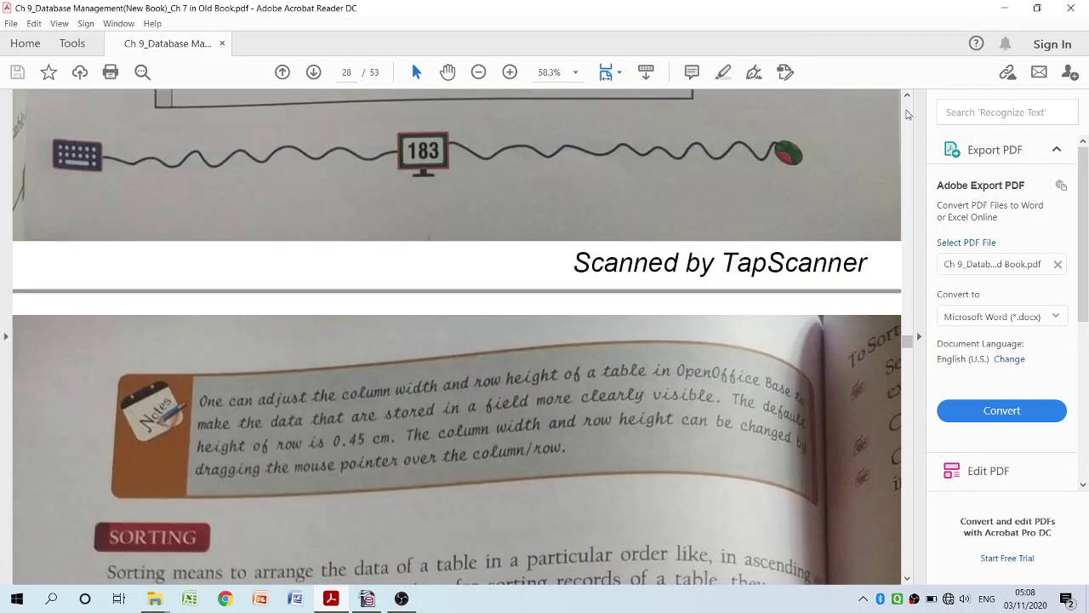
left_click(907, 113)
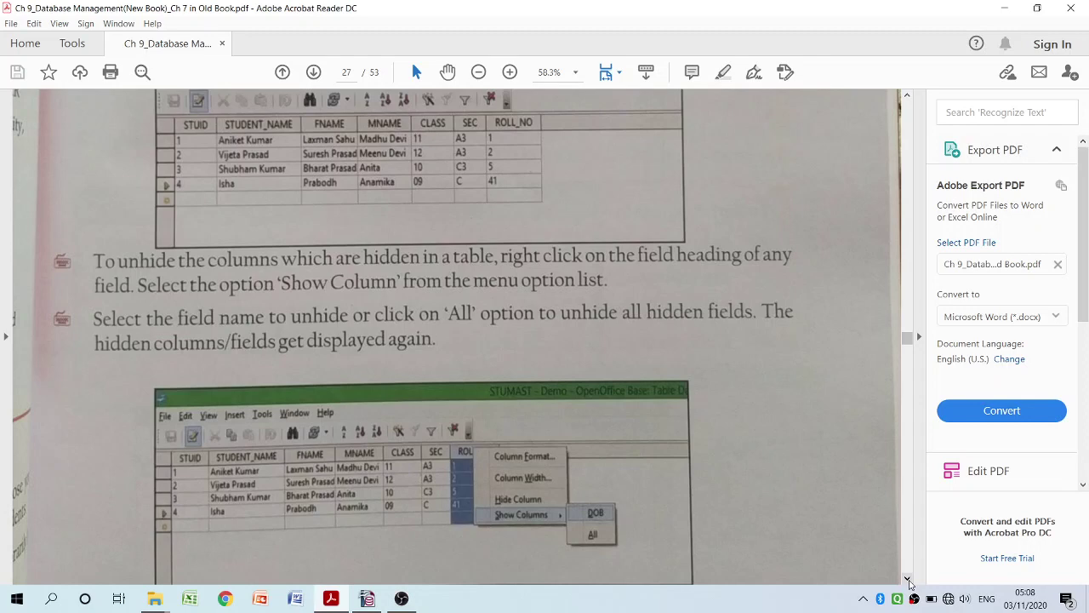
left_click(908, 579)
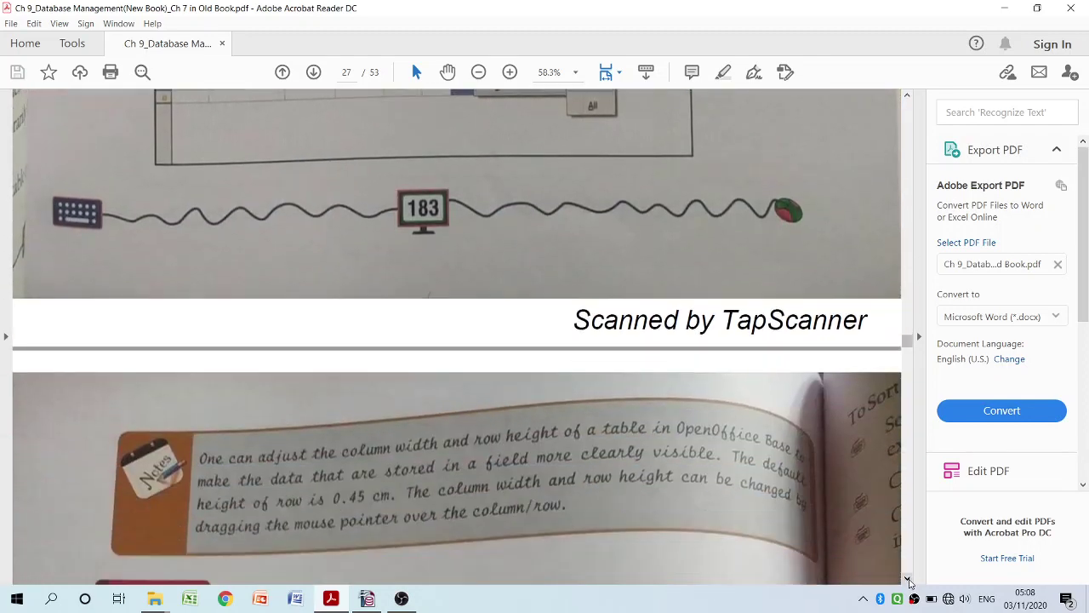
left_click(908, 578)
left_click(908, 579)
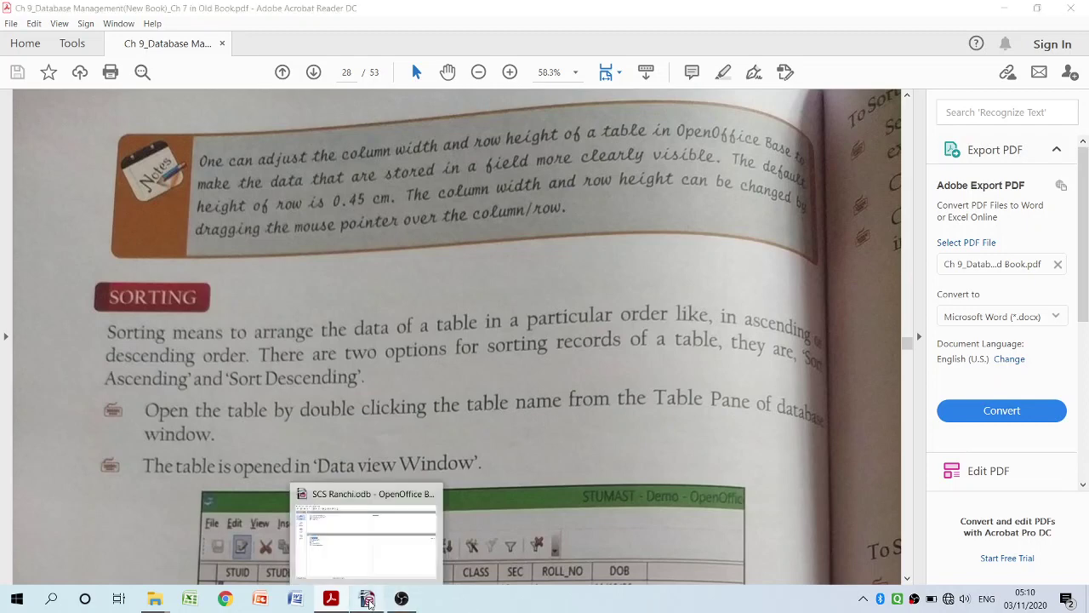
- Switch to OpenOffice Base, open the Emp_Details table and sort its records by Emp_Add in ascending and then descending order
left_click(368, 601)
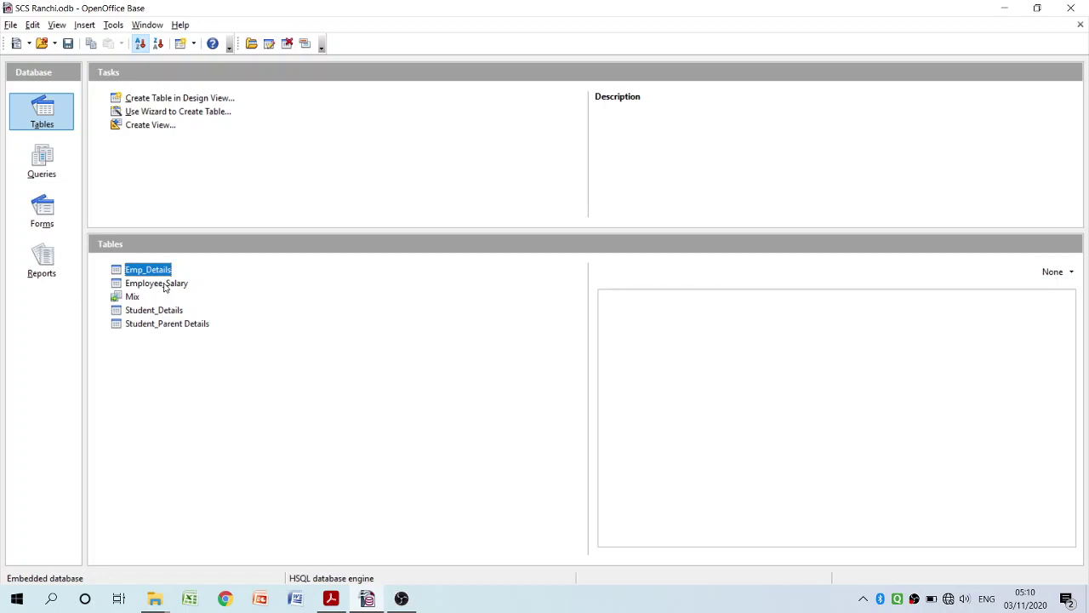
double_click(139, 270)
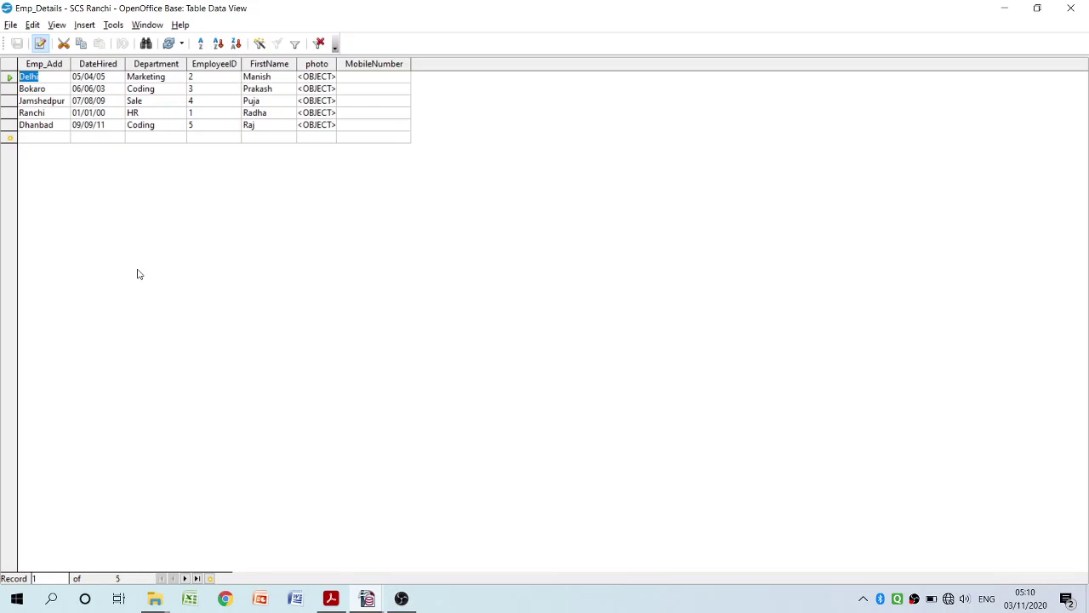
left_click(55, 72)
left_click(55, 69)
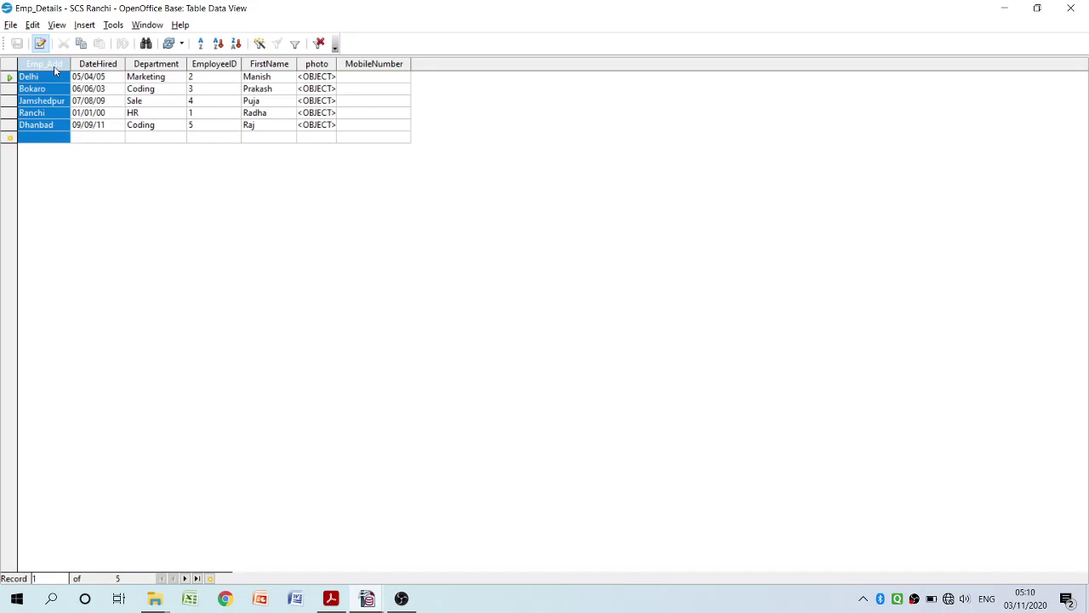
left_click(219, 50)
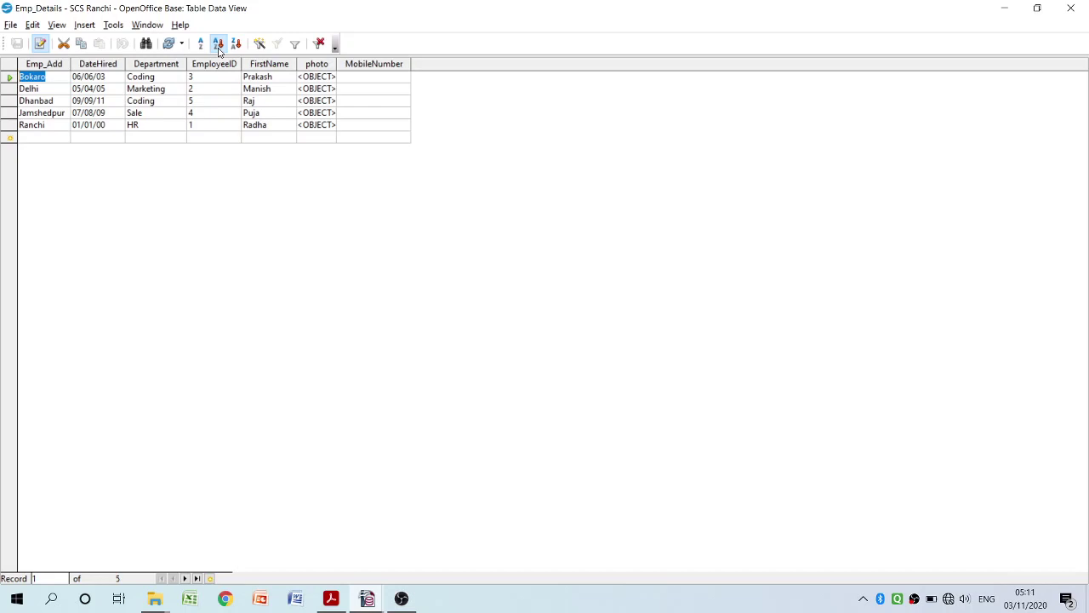
left_click(237, 50)
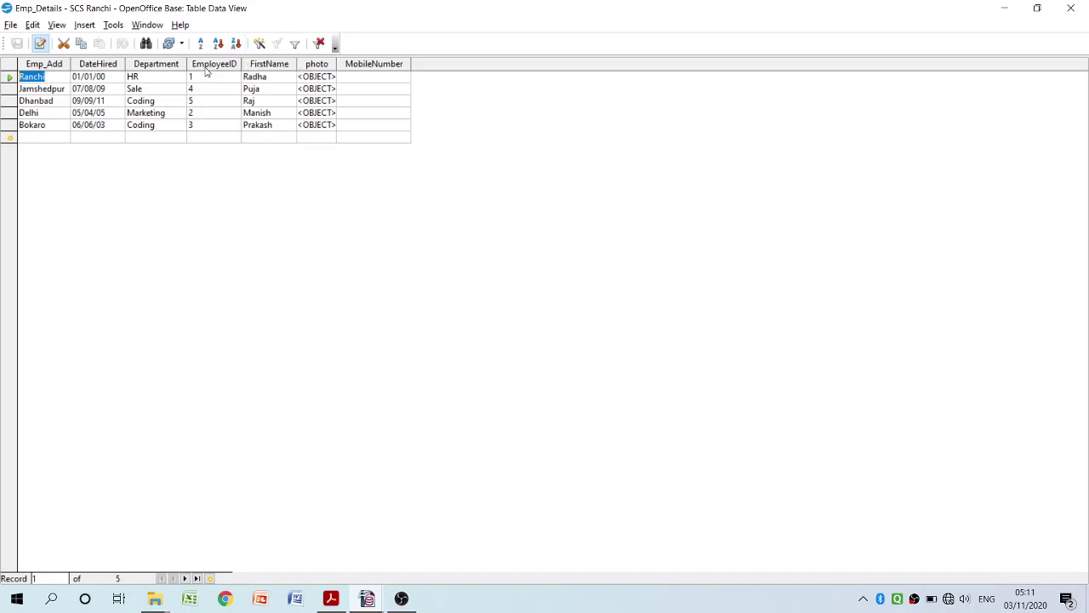
- Sort the Emp_Details records by DateHired in ascending and then descending order
left_click(103, 66)
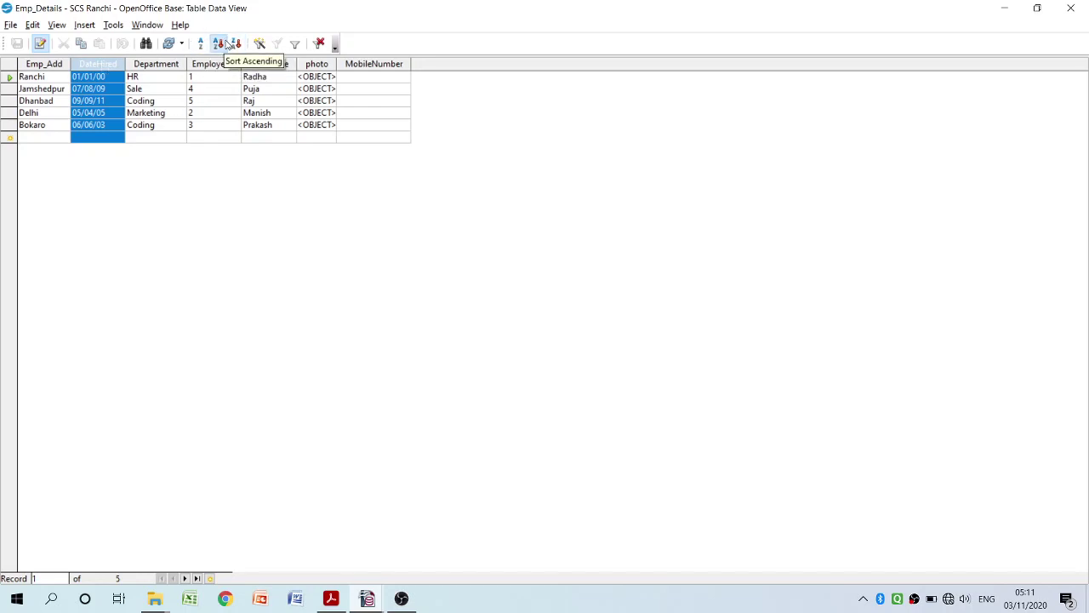
left_click(228, 46)
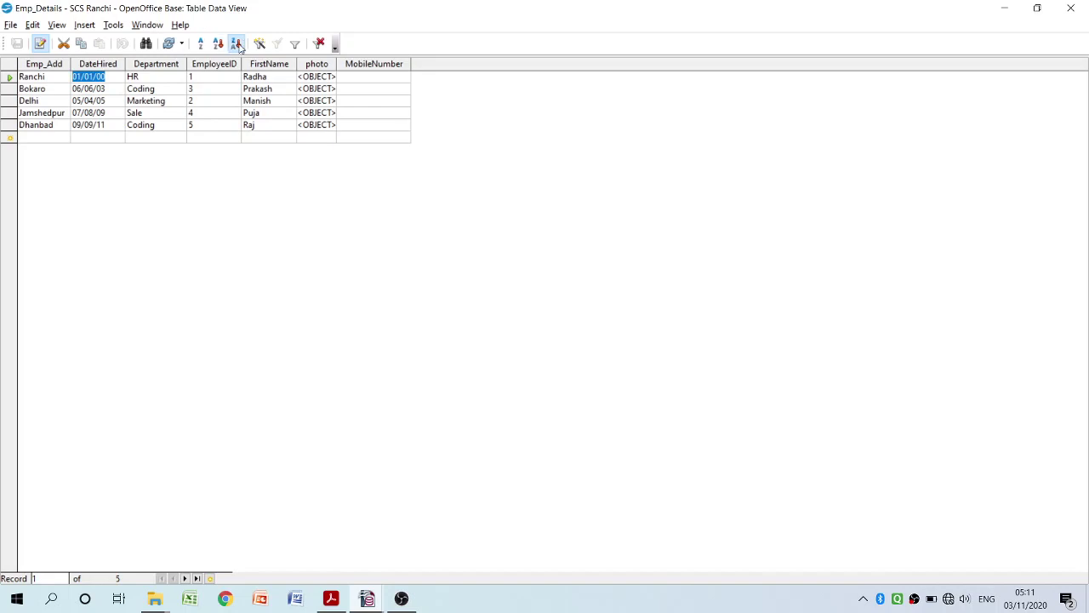
left_click(237, 43)
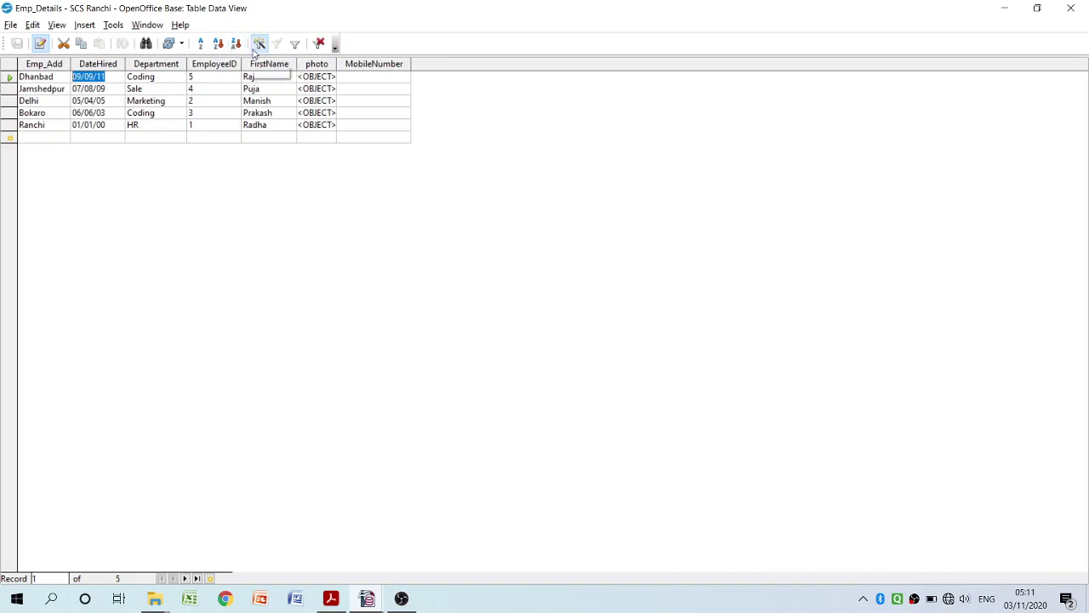
- Sort the Emp_Details records by EmployeeID in ascending and then descending order
left_click(205, 65)
left_click(223, 47)
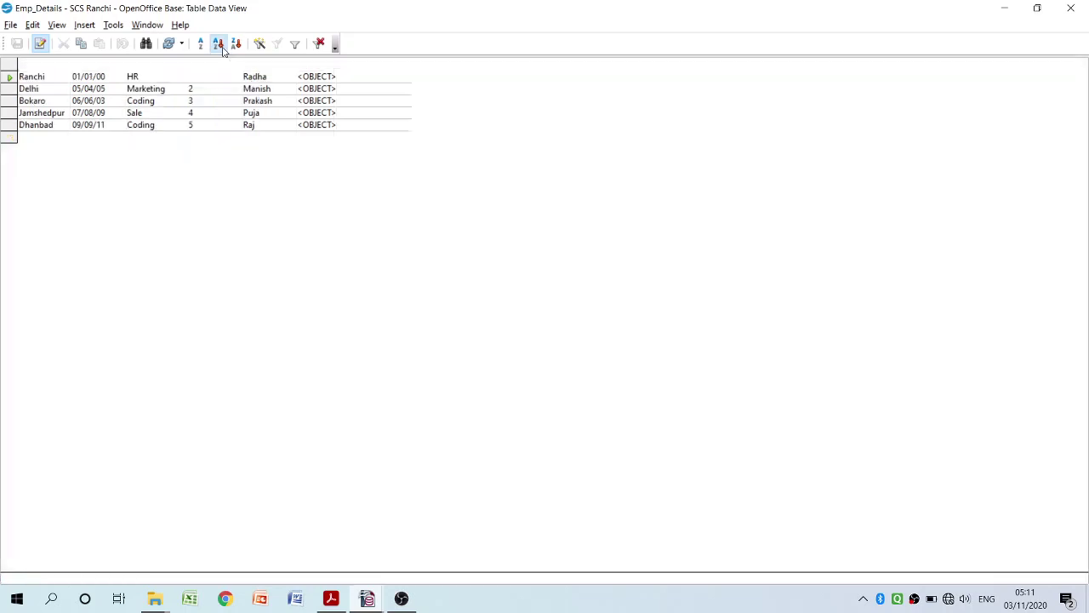
left_click(236, 45)
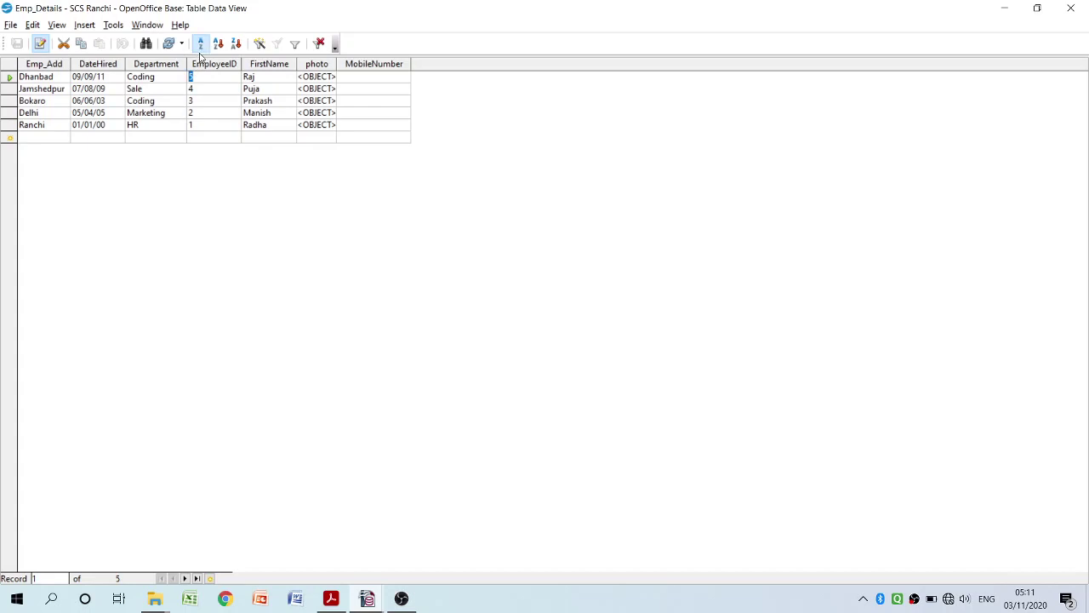
key("ctrl+a")
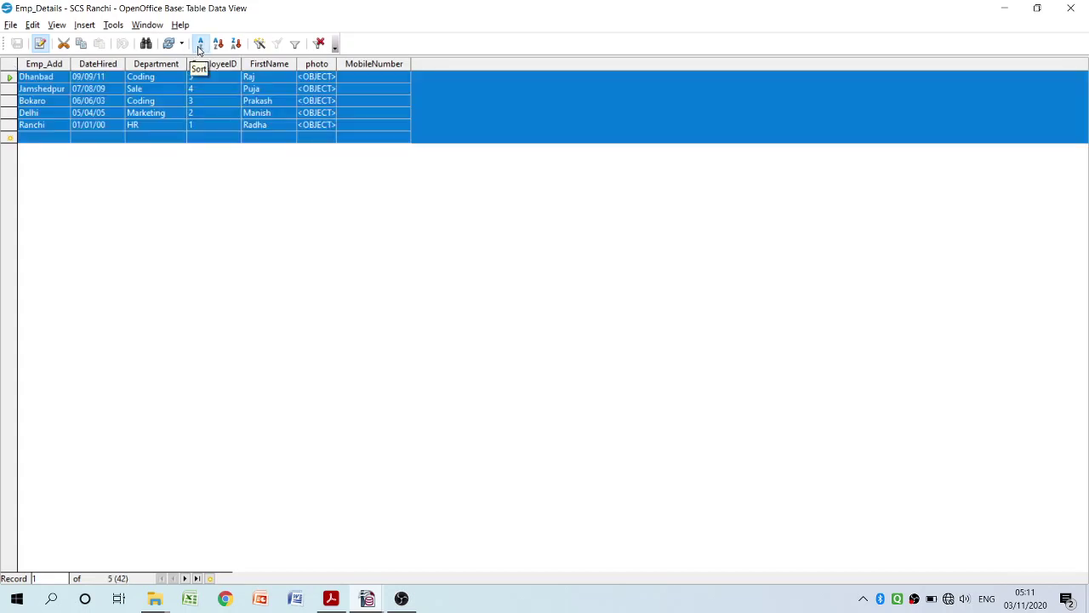
left_click(11, 70)
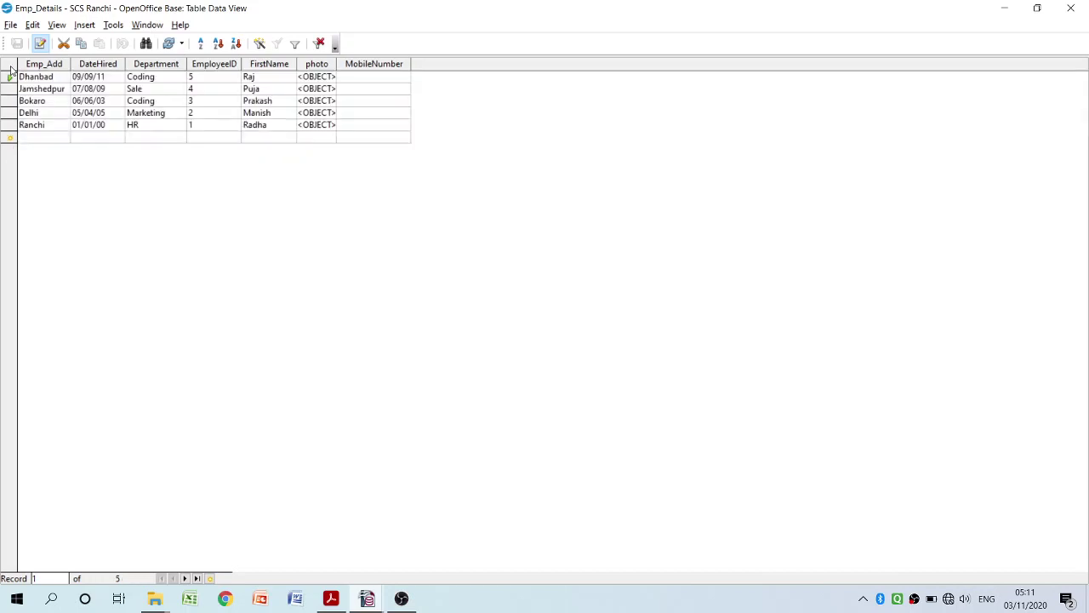
left_click(200, 44)
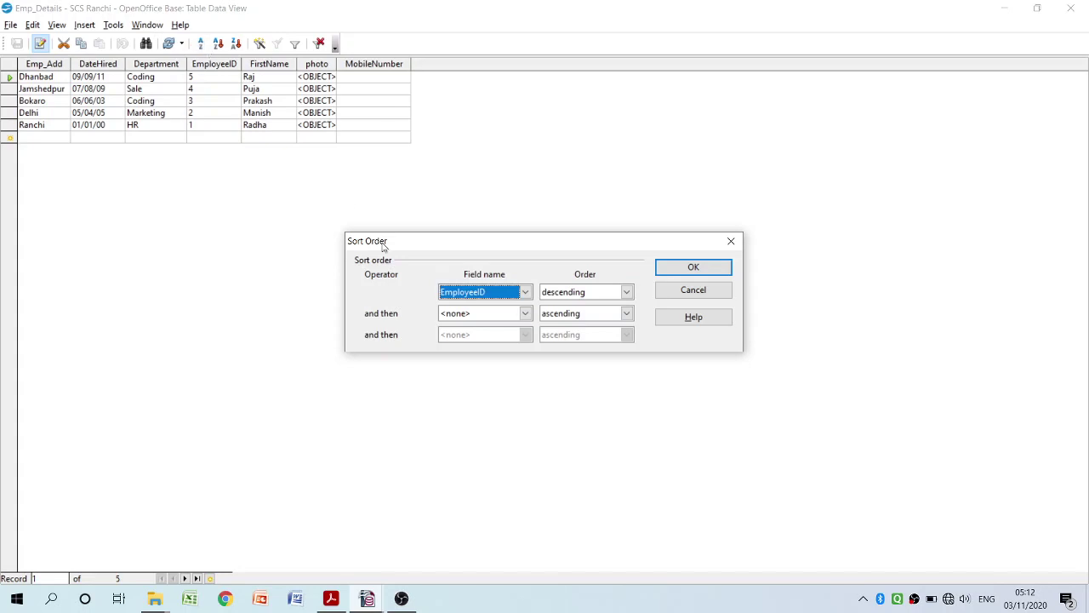
left_click(525, 293)
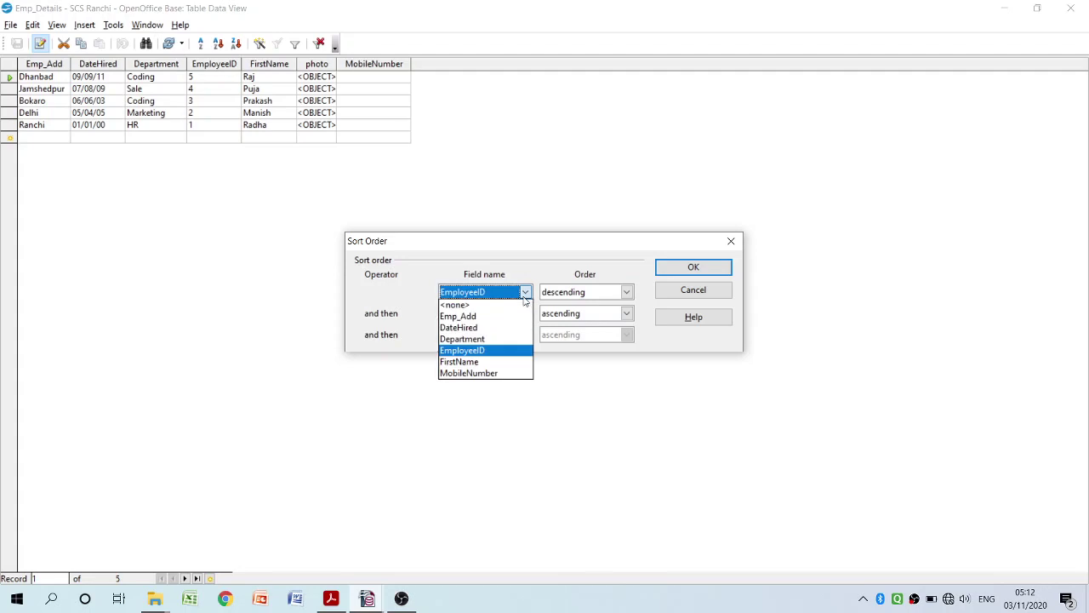
left_click(454, 353)
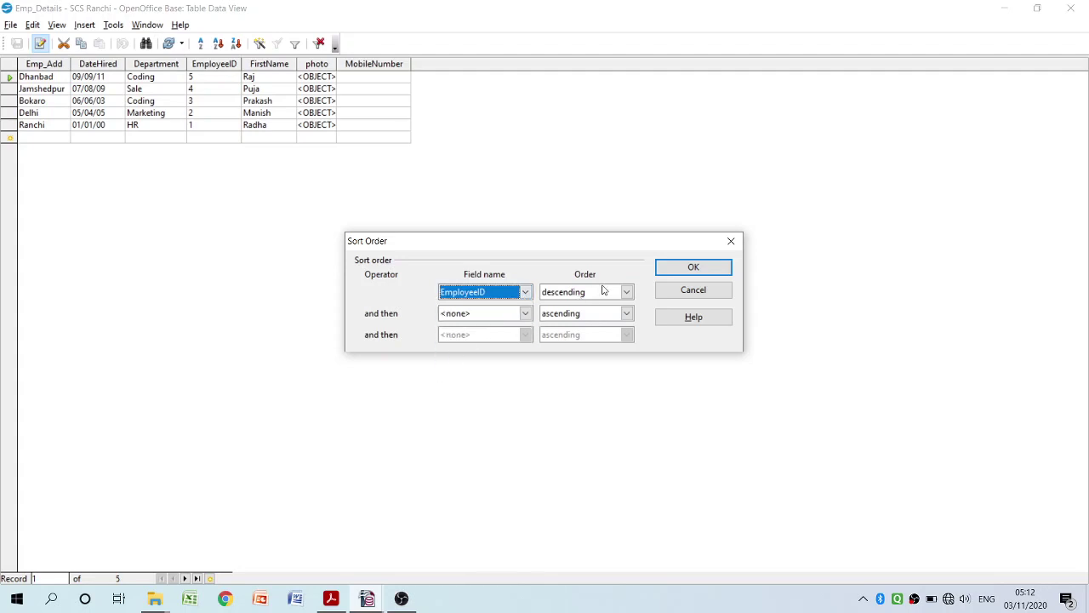
left_click(626, 292)
left_click(585, 307)
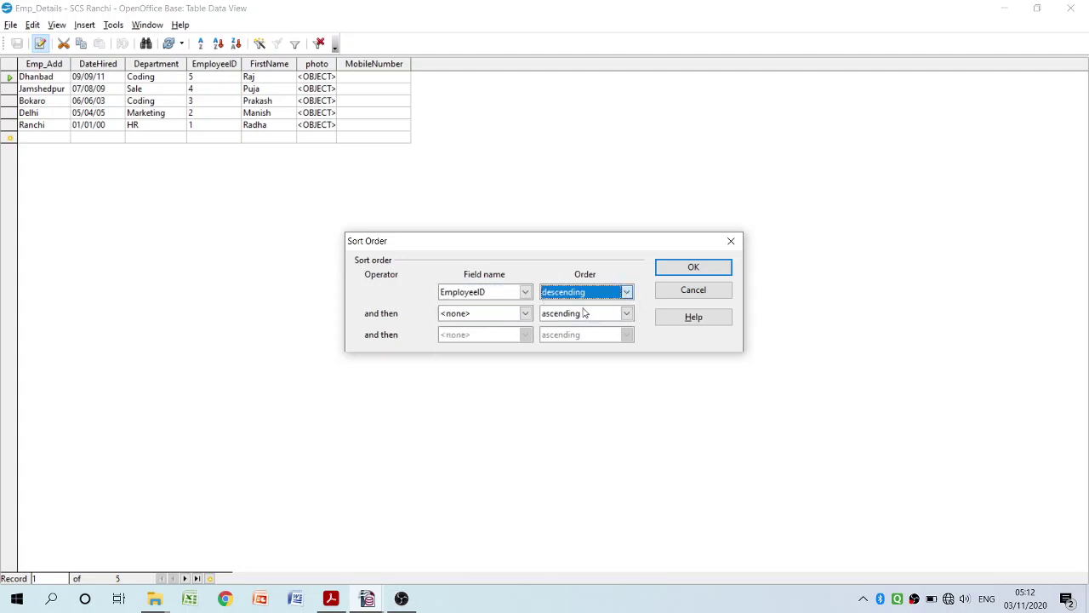
left_click(473, 315)
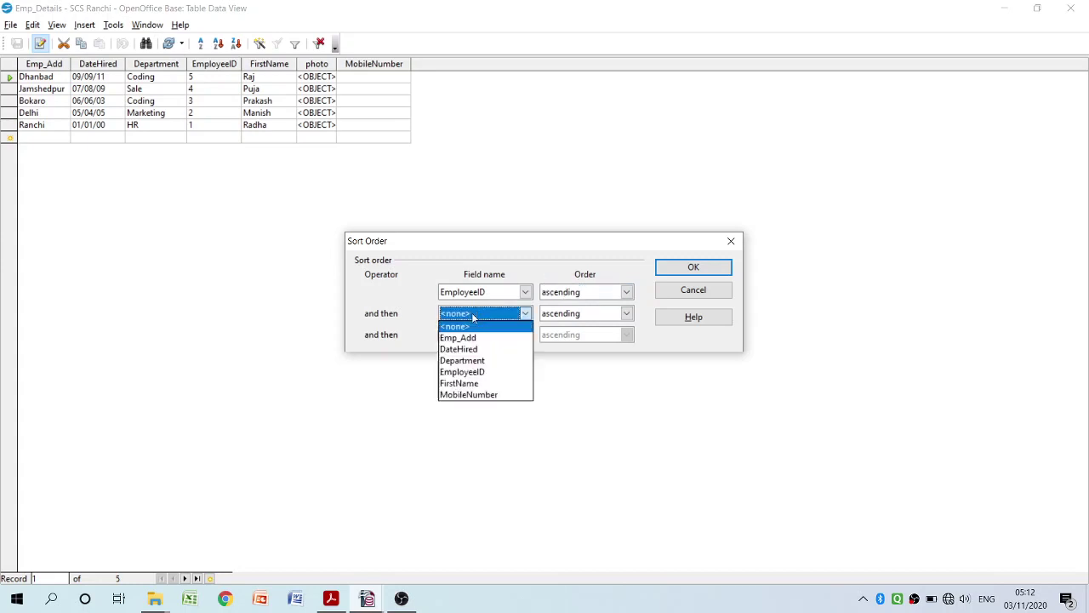
left_click(499, 352)
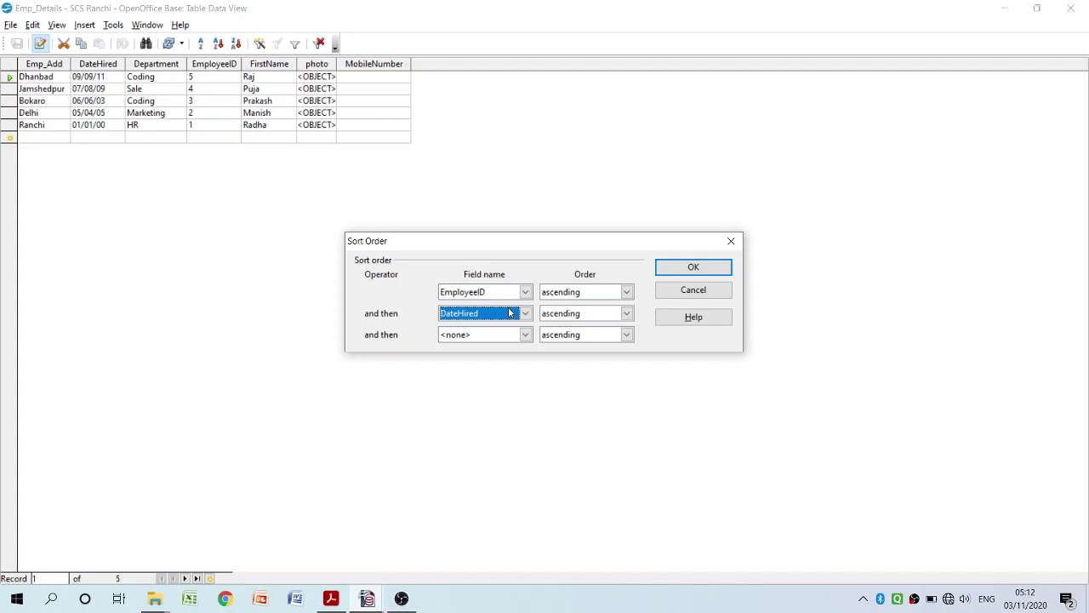
left_click(730, 241)
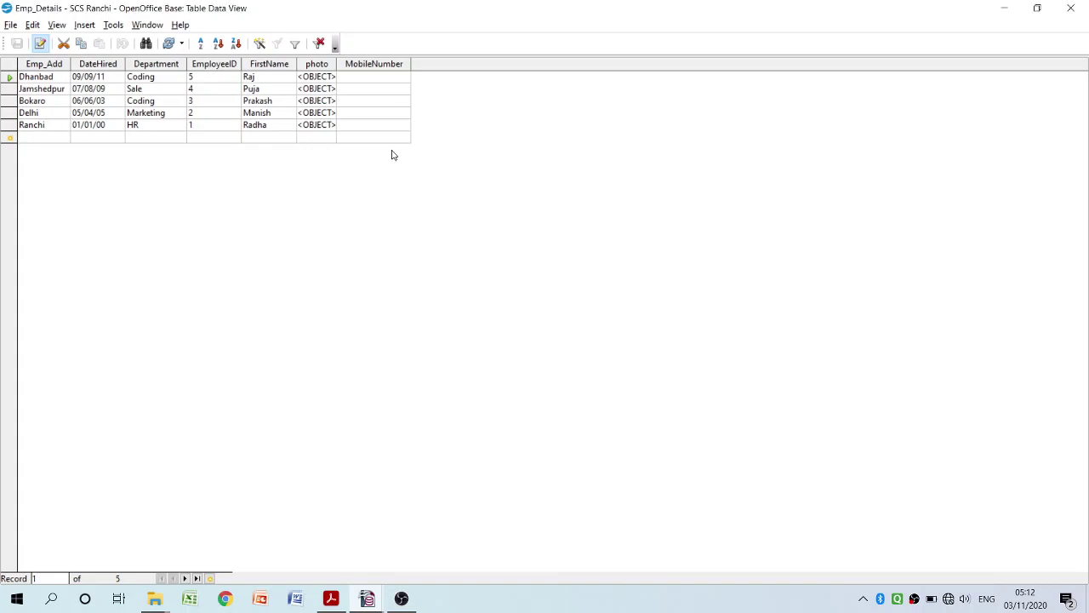
- Apply a multi-criteria sort order to the table: EmployeeID ascending, followed by DateHired ascending
left_click(202, 47)
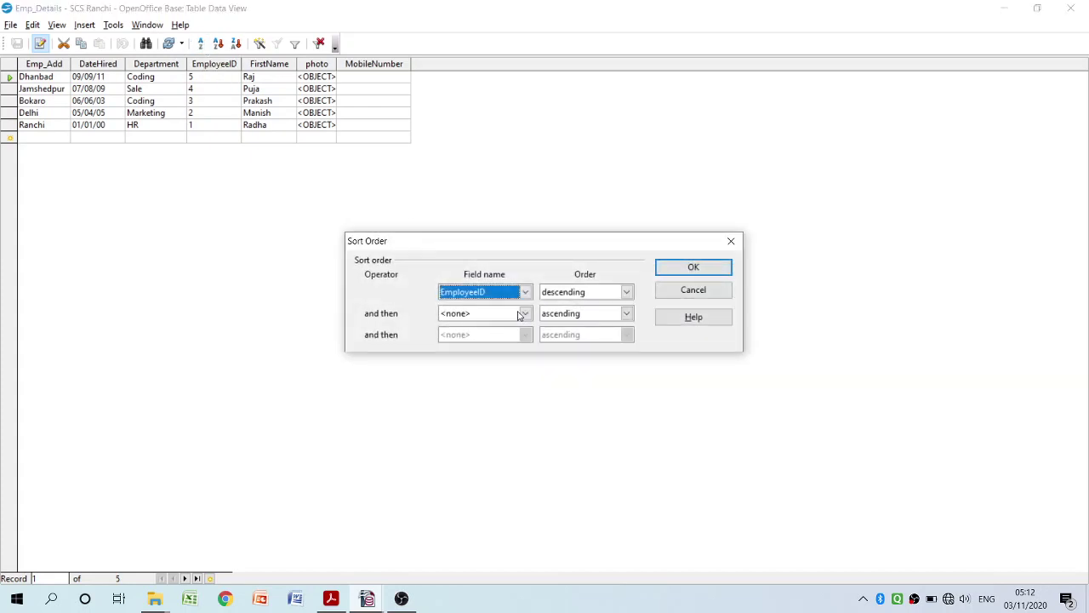
left_click(574, 292)
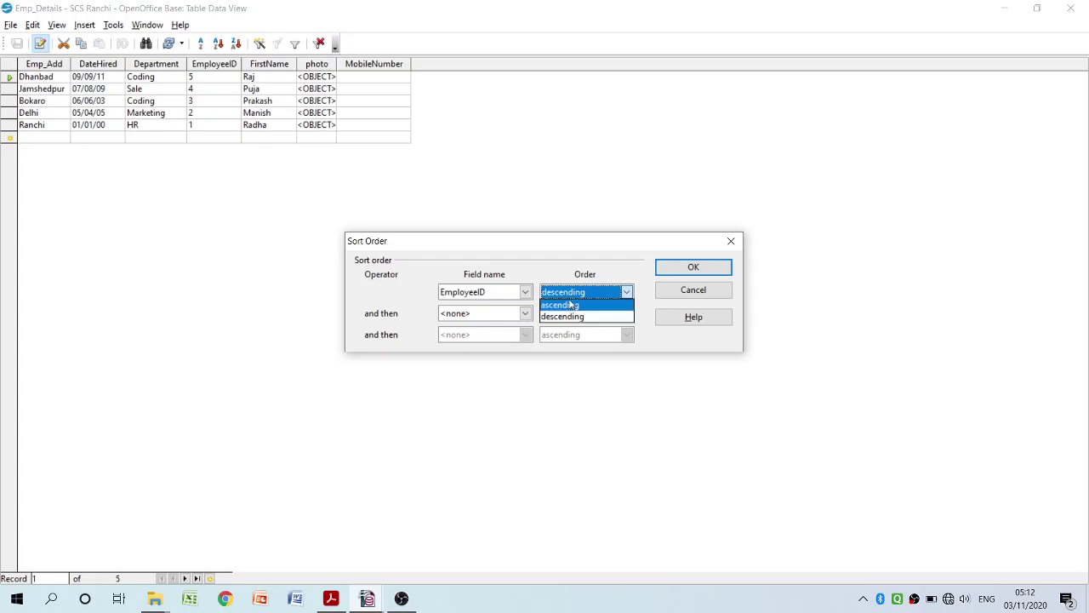
left_click(570, 305)
left_click(515, 313)
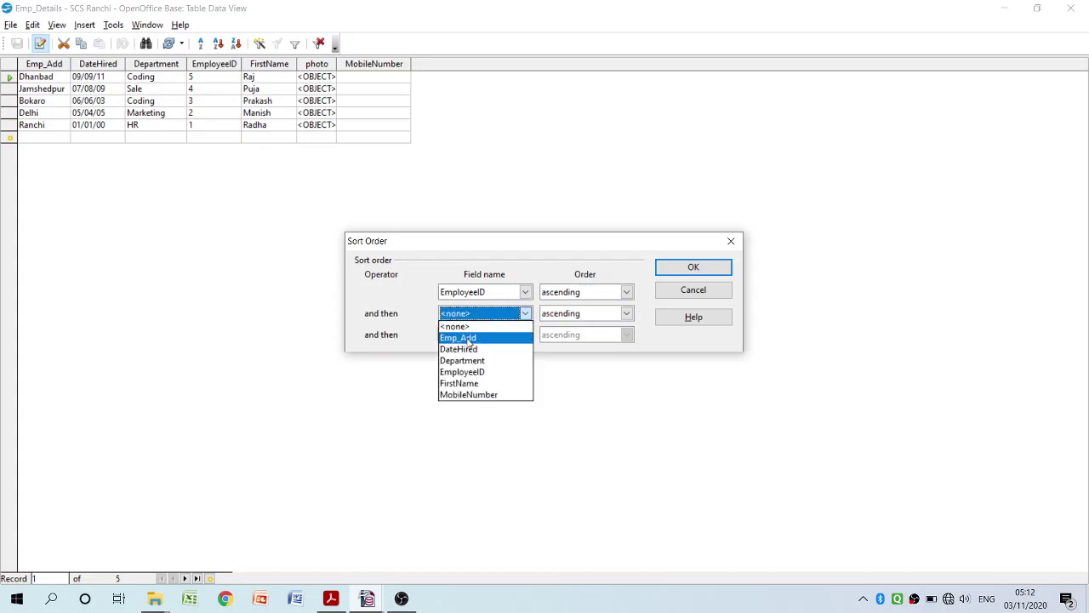
left_click(458, 350)
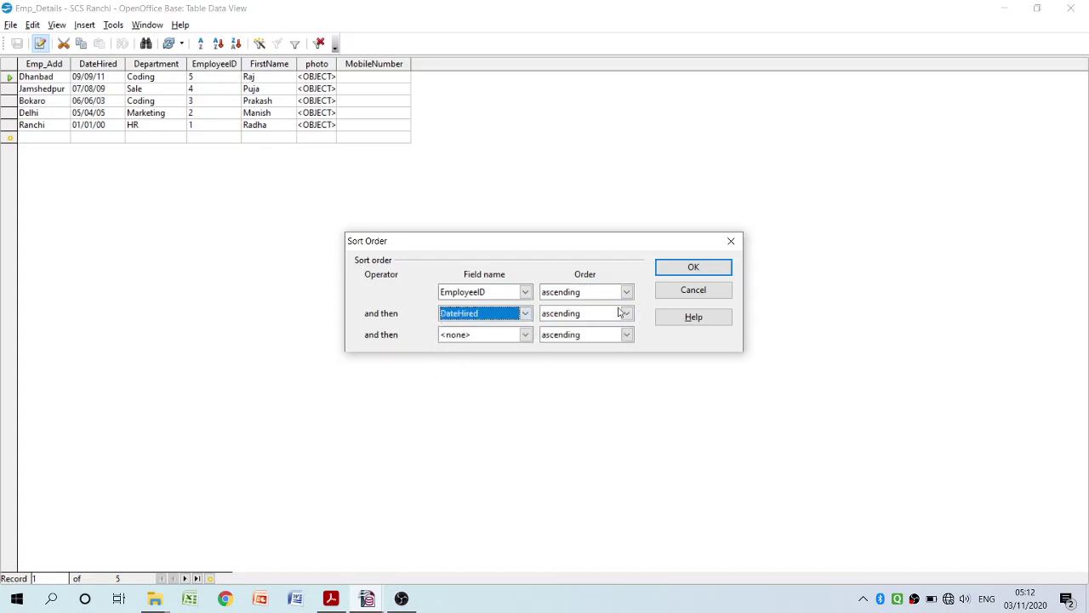
left_click(692, 271)
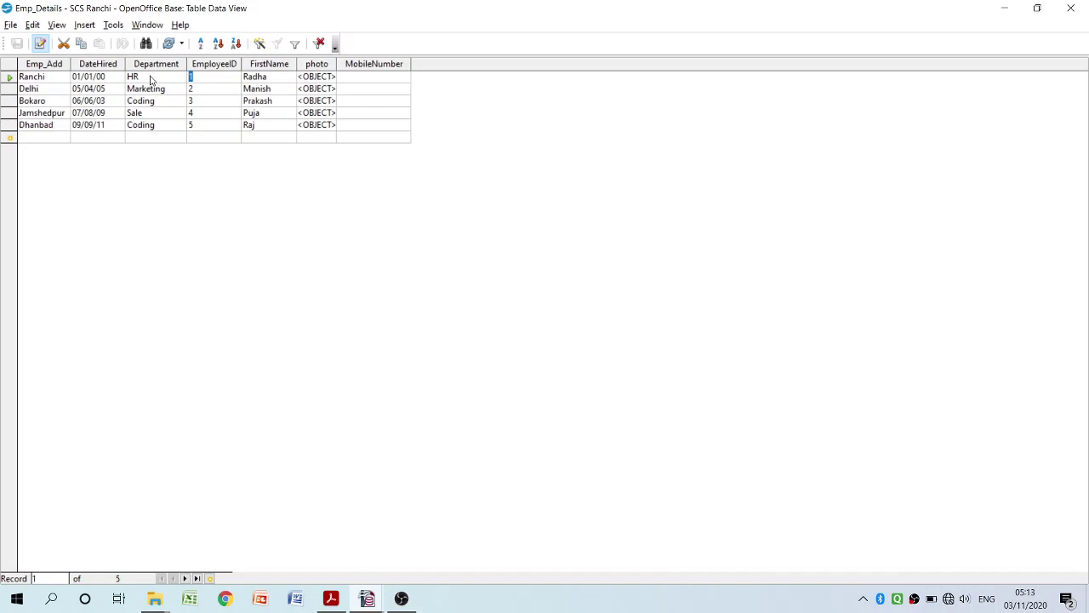
- Apply a multi-criteria sort order to the Emp_Details records: FirstName ascending, followed by Emp_Add descending
left_click(271, 68)
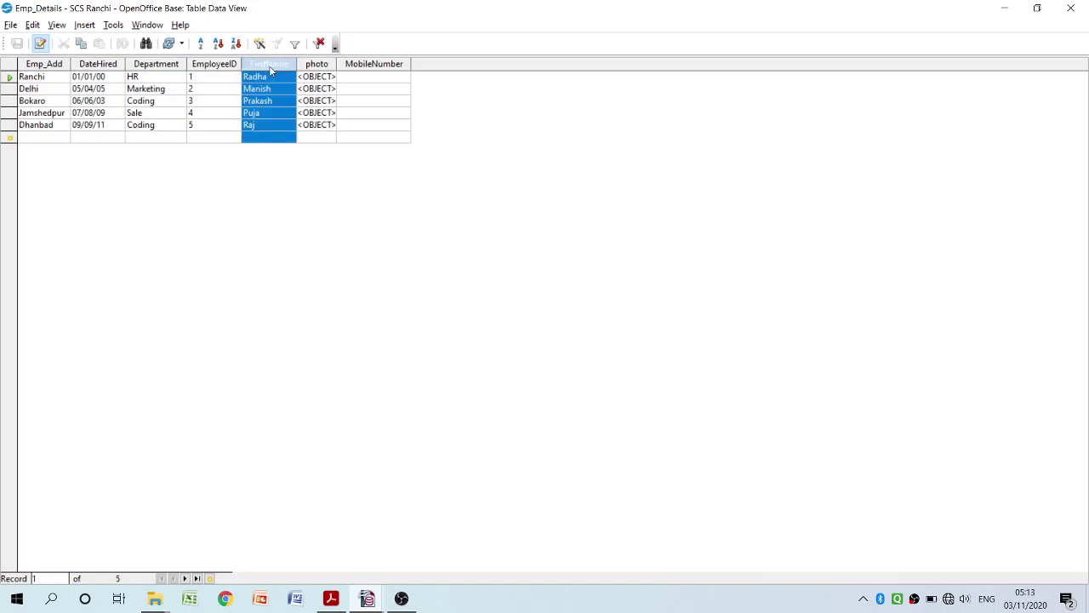
left_click(55, 65)
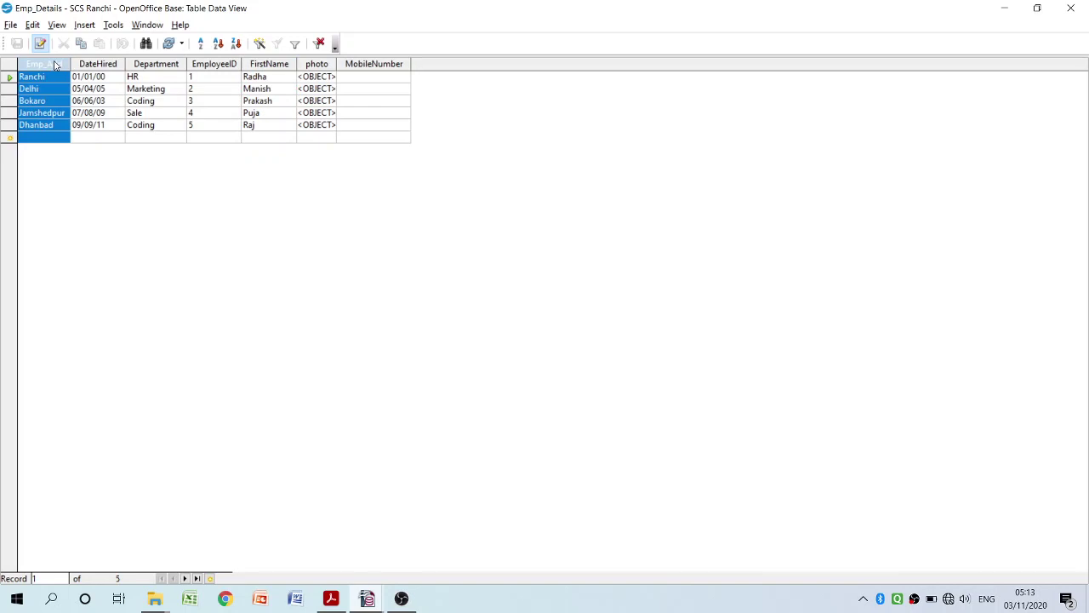
left_click(200, 43)
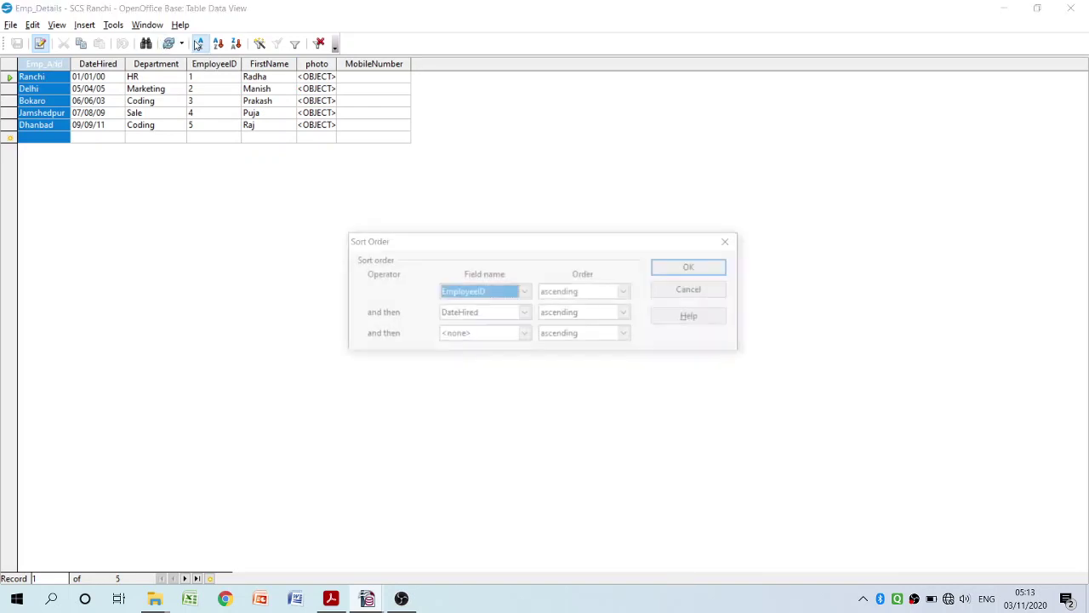
left_click(524, 293)
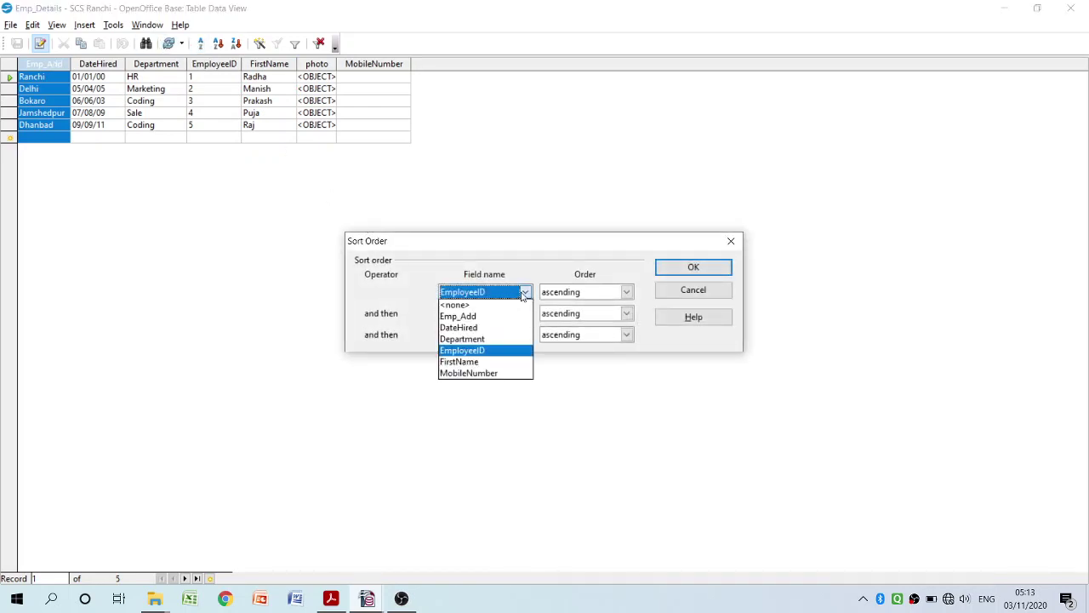
left_click(469, 361)
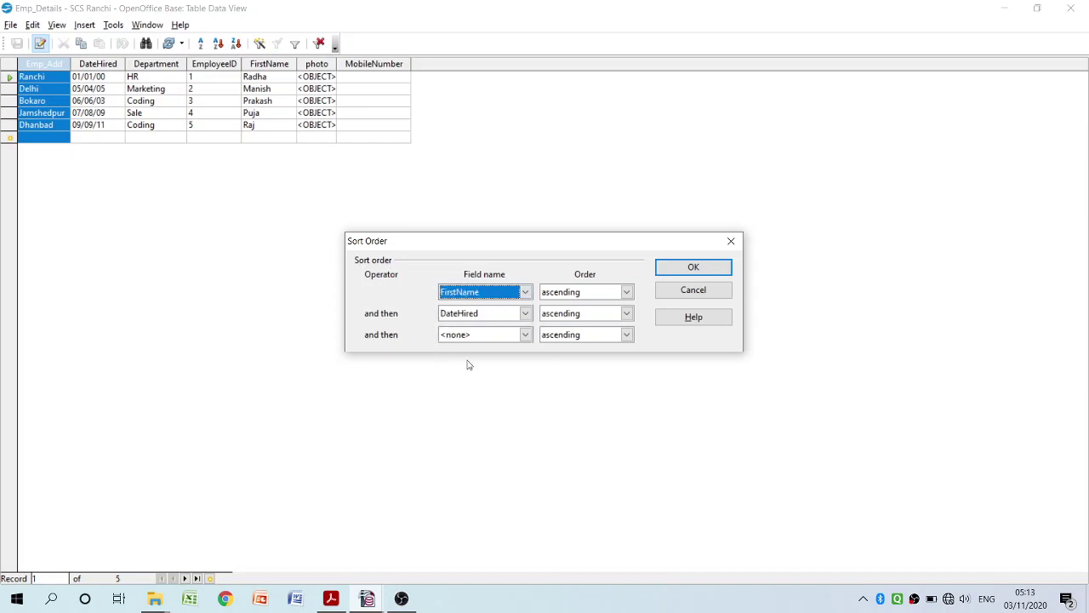
left_click(514, 317)
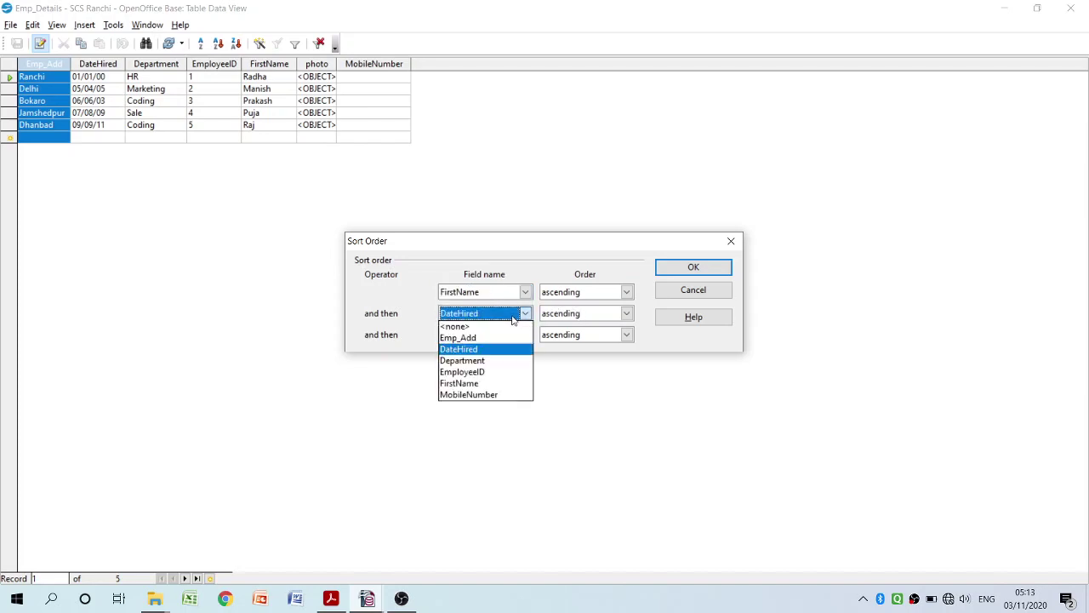
left_click(464, 339)
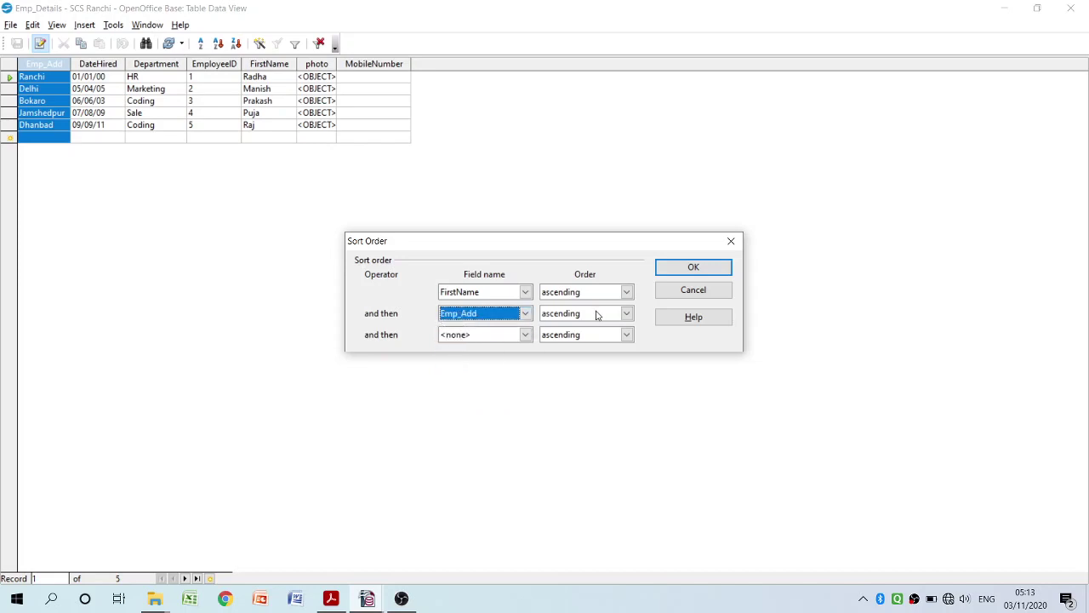
left_click(597, 313)
left_click(560, 339)
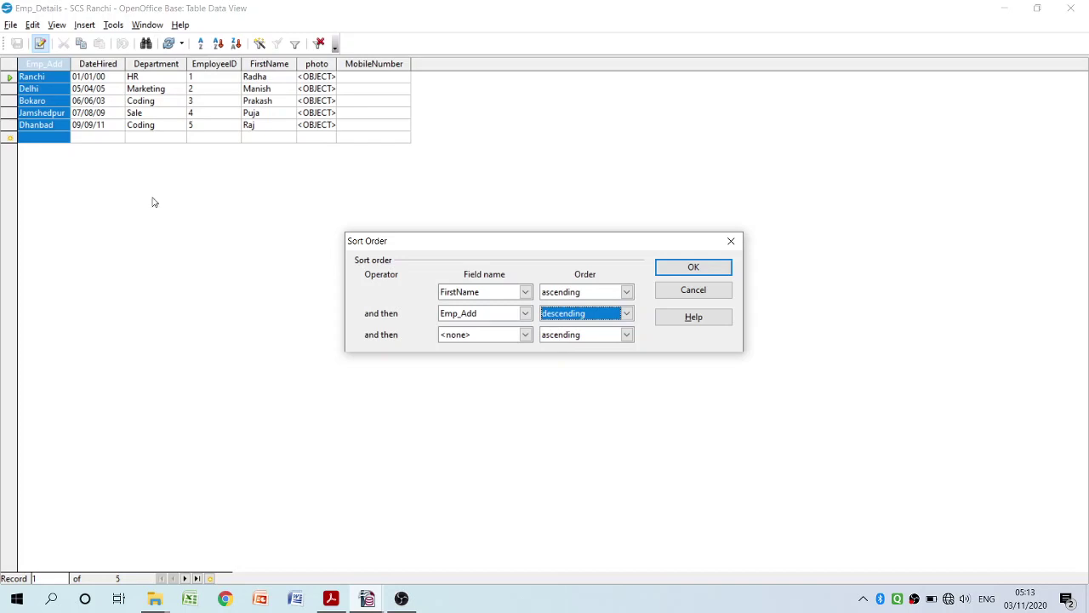
left_click(679, 267)
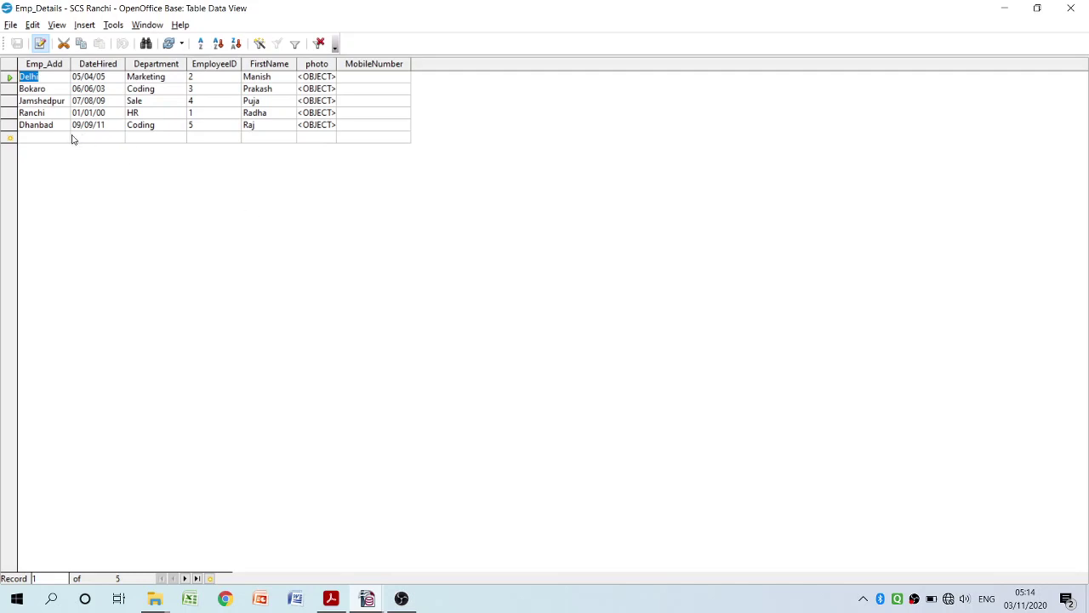
left_click(270, 80)
left_click(270, 89)
left_click(274, 102)
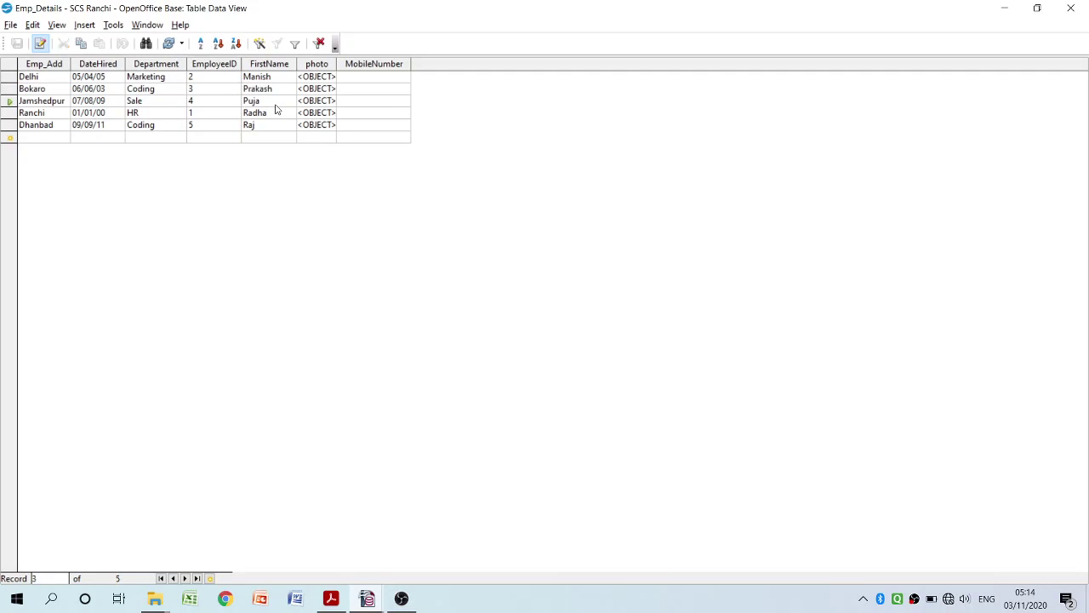
- Sort the Emp_Details records by EmployeeID ascending, followed by DateHired descending, and close the table
left_click(200, 44)
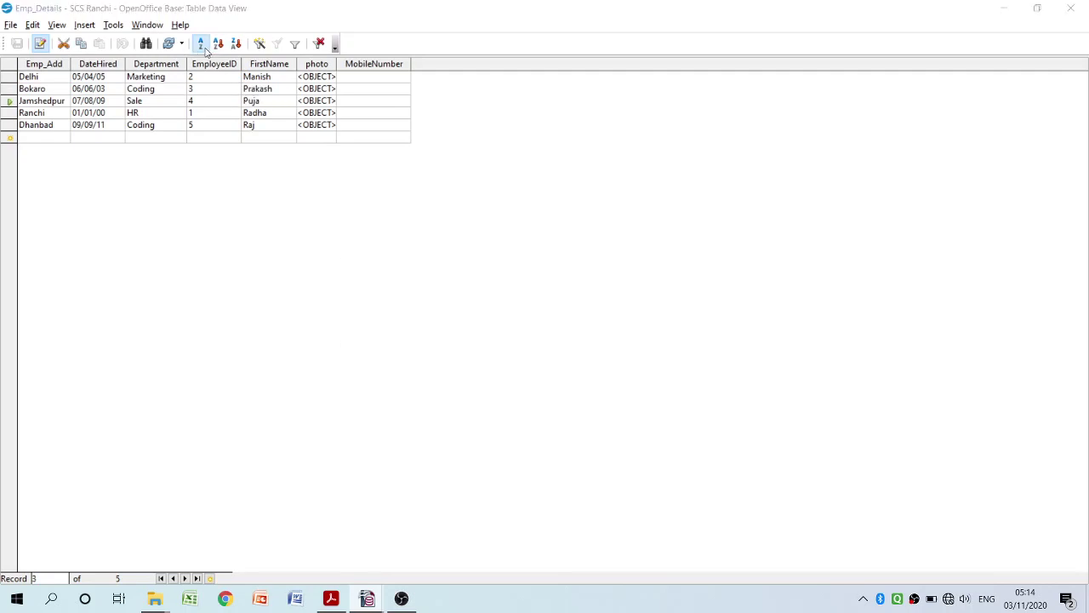
left_click(525, 292)
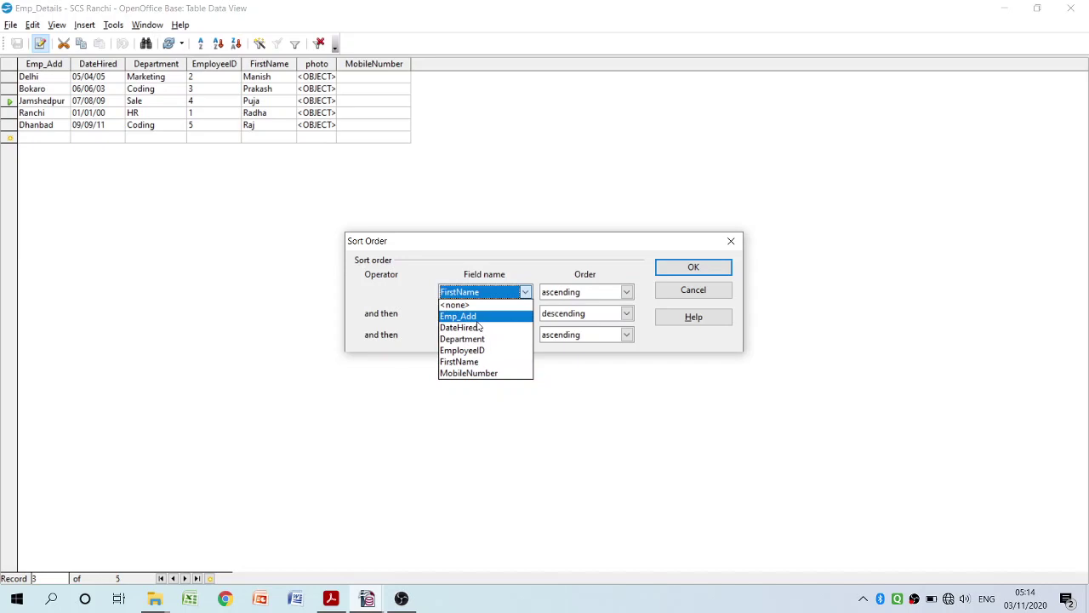
left_click(452, 353)
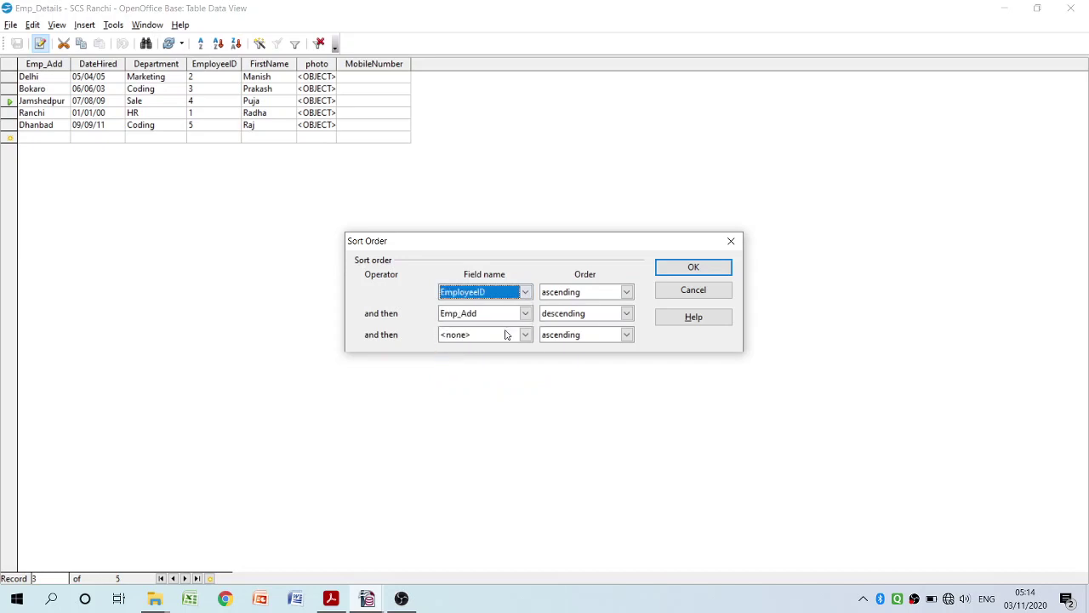
left_click(477, 315)
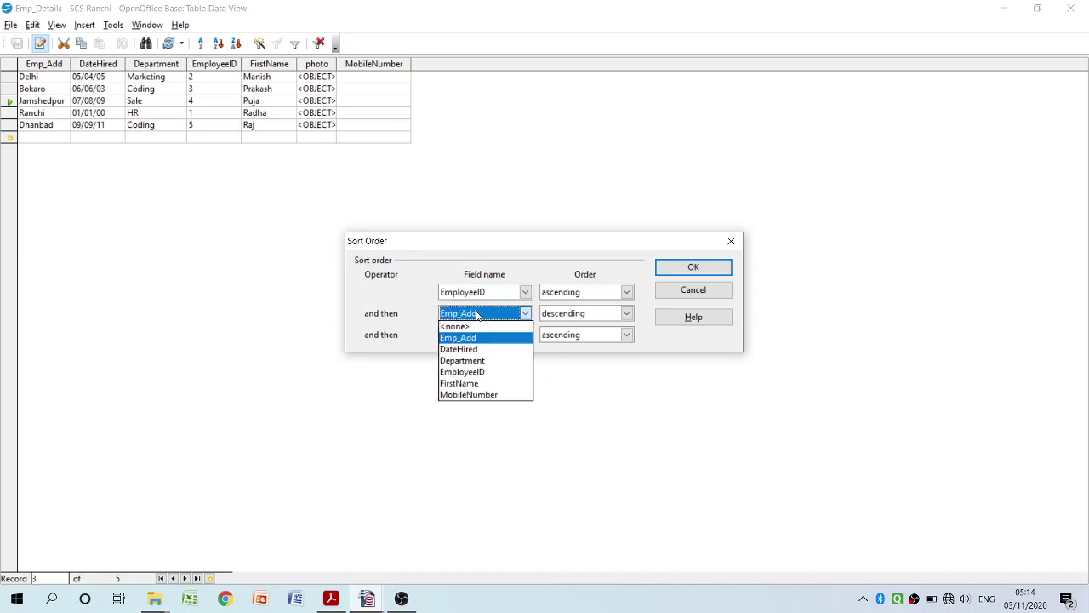
left_click(464, 349)
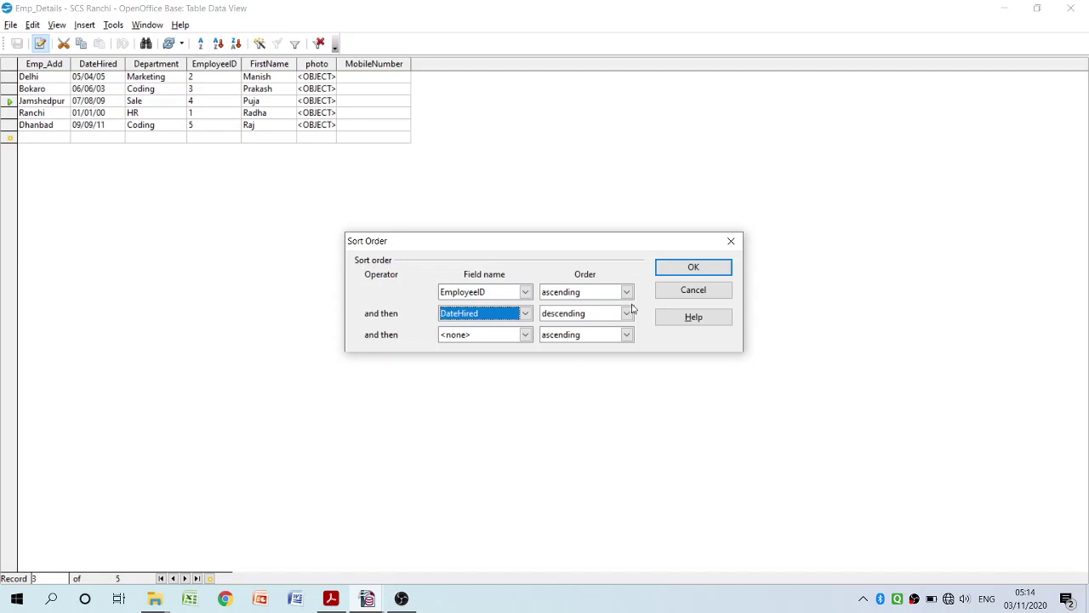
left_click(694, 268)
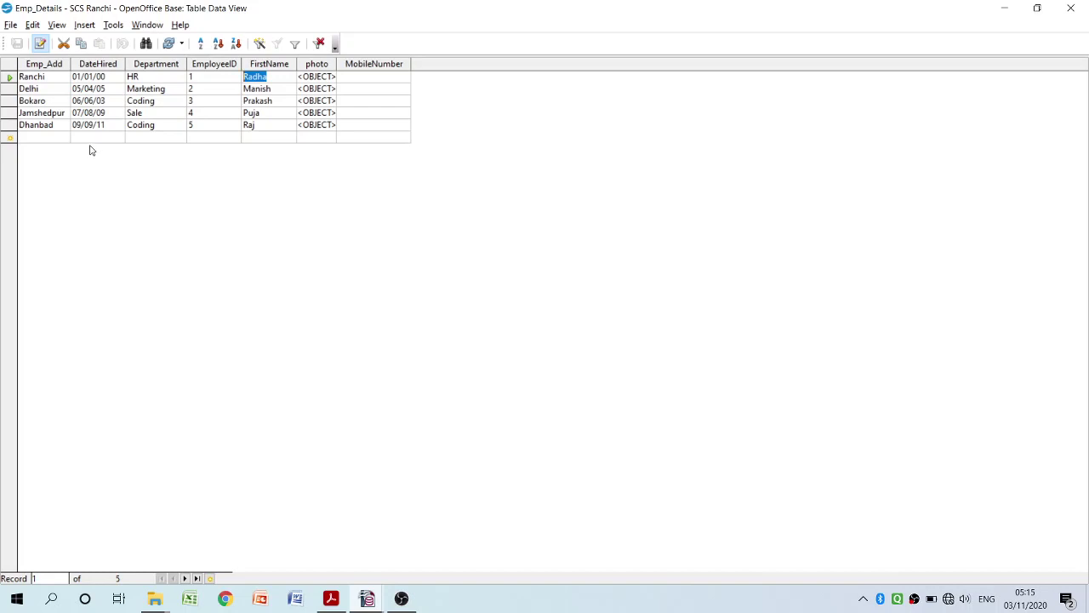
left_click(199, 79)
left_click(203, 90)
left_click(211, 100)
left_click(12, 24)
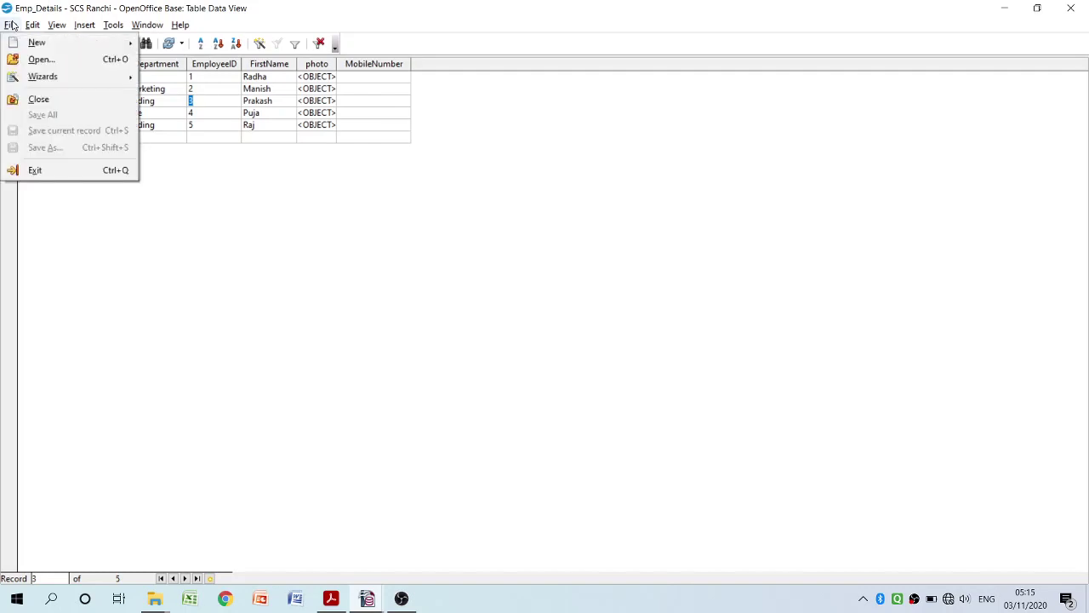
left_click(34, 101)
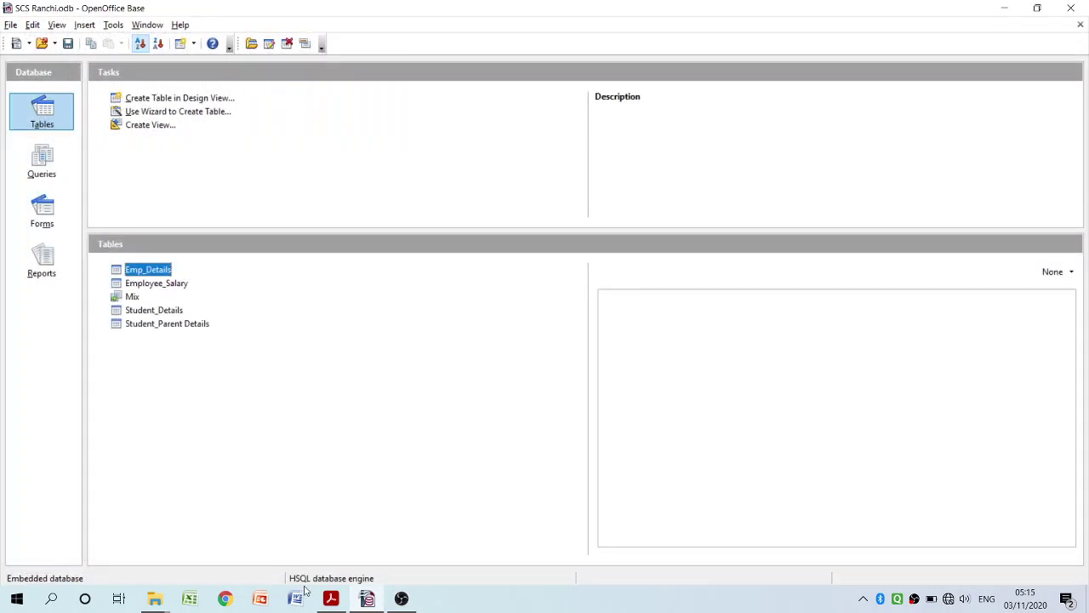
- Switch to the chapter PDF in Adobe Acrobat Reader and review the sorting pages through to the Data Validation section
left_click(330, 598)
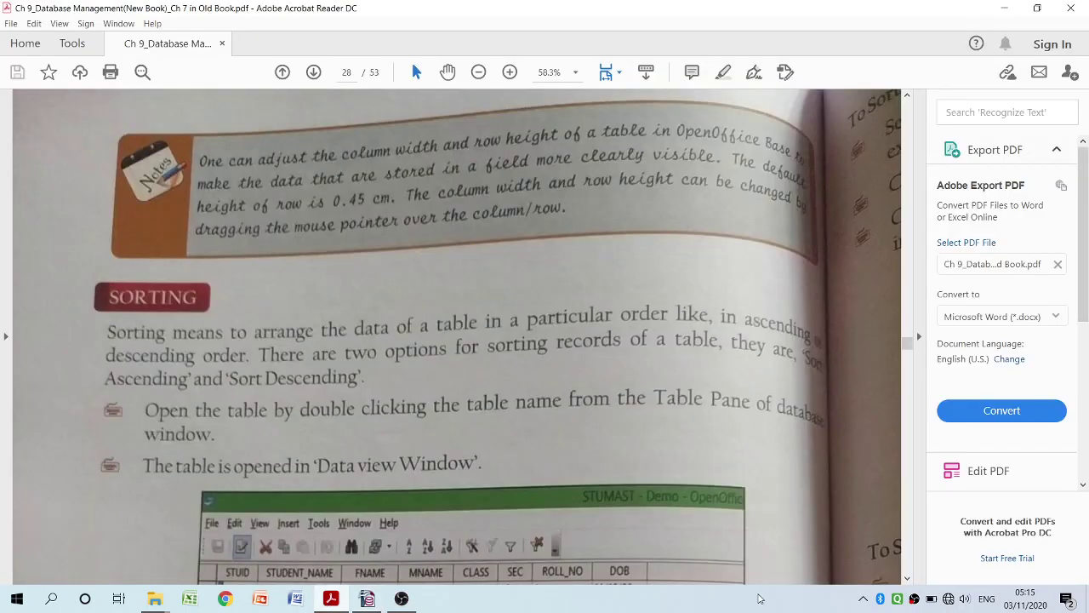
scroll(907, 582, "down", 5)
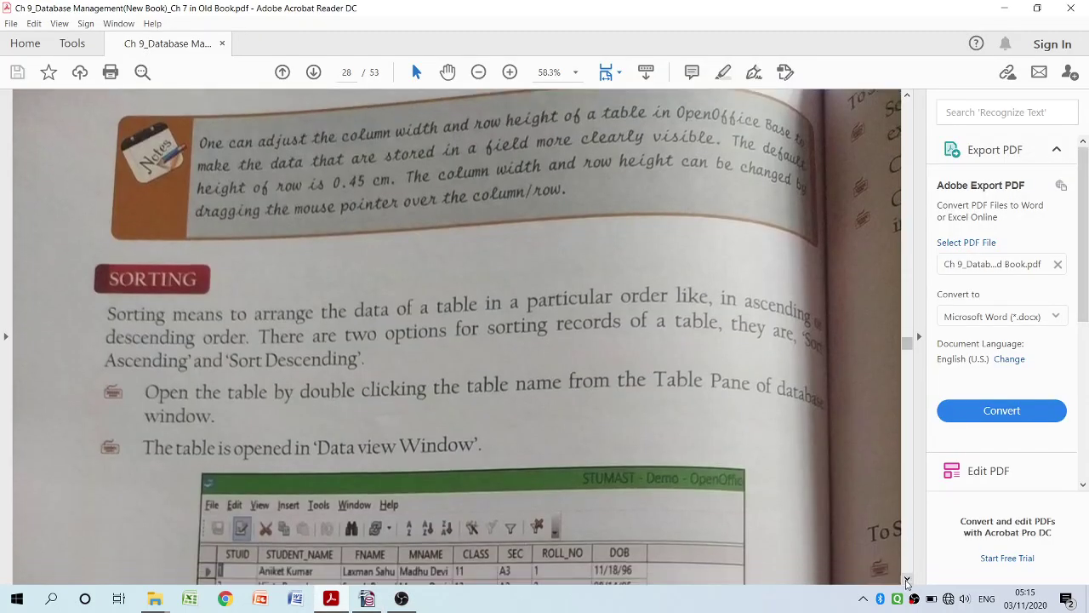
scroll(907, 584, "down", 10)
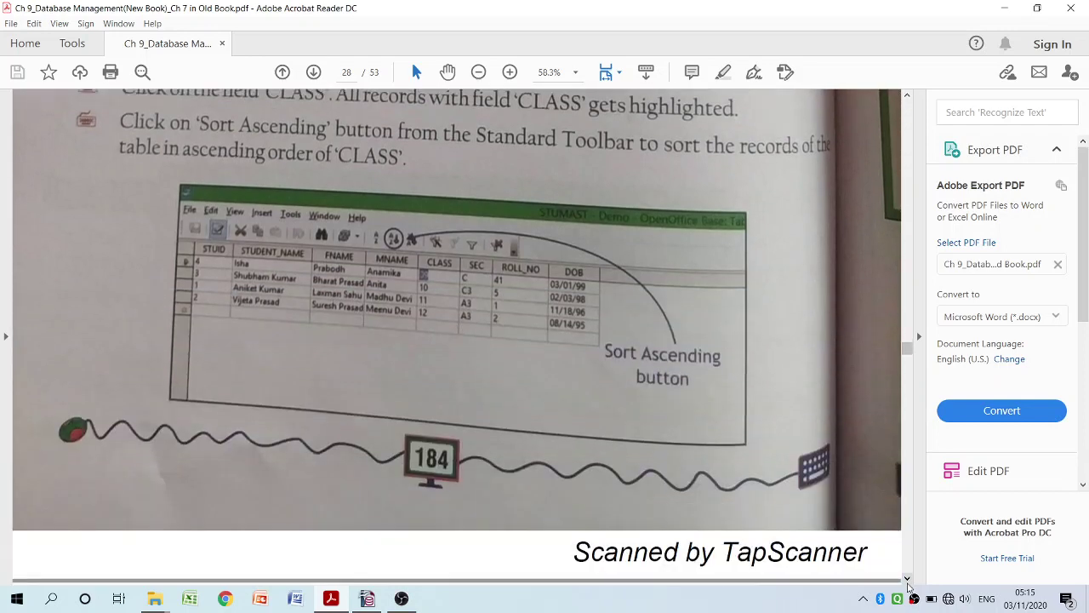
scroll(908, 586, "down", 5)
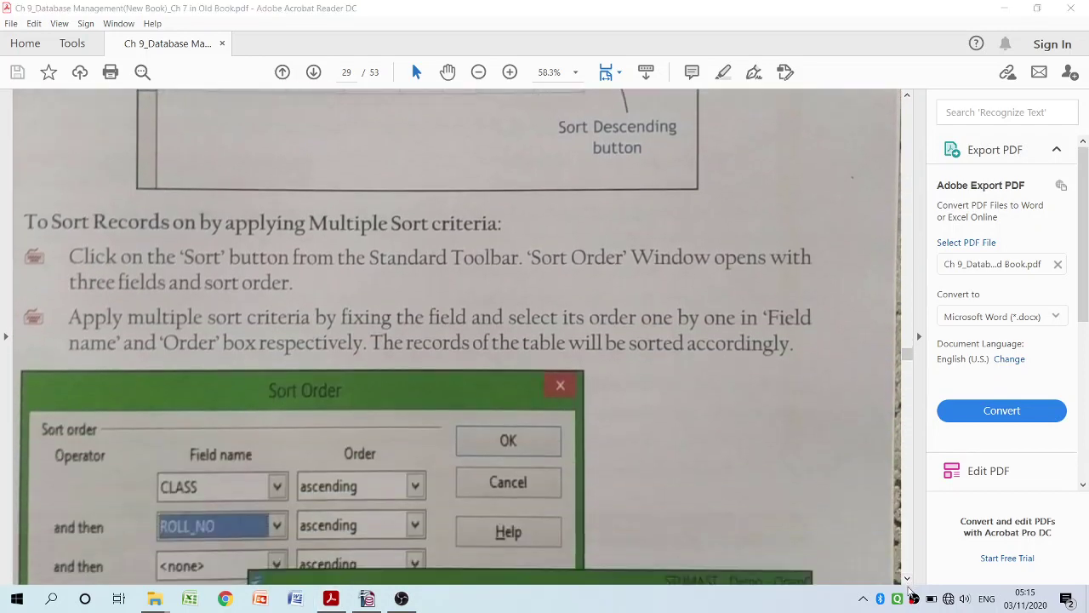
scroll(907, 585, "down", 4)
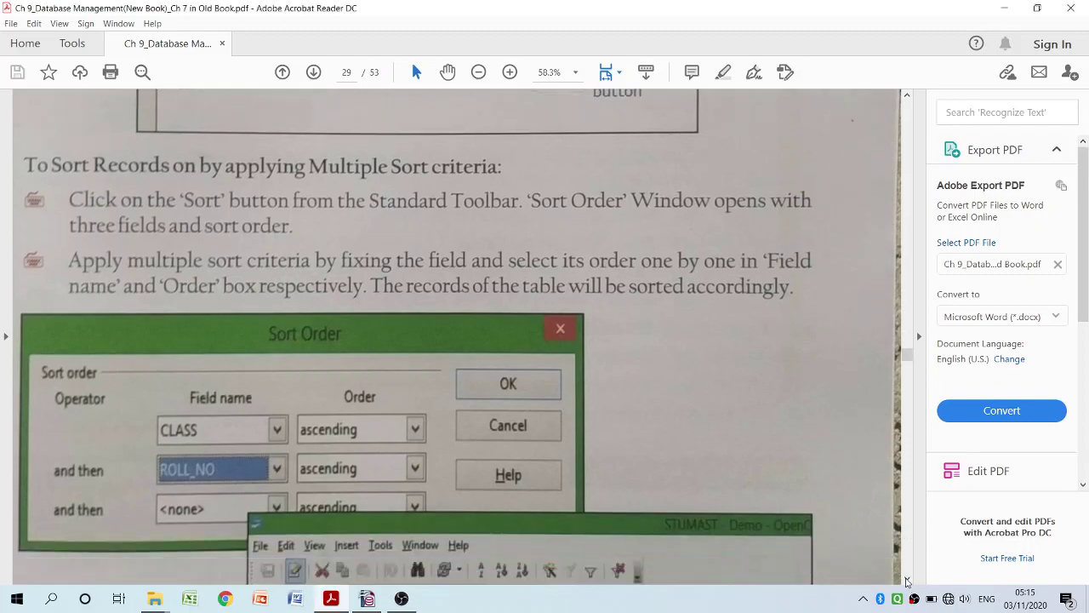
scroll(908, 582, "down", 20)
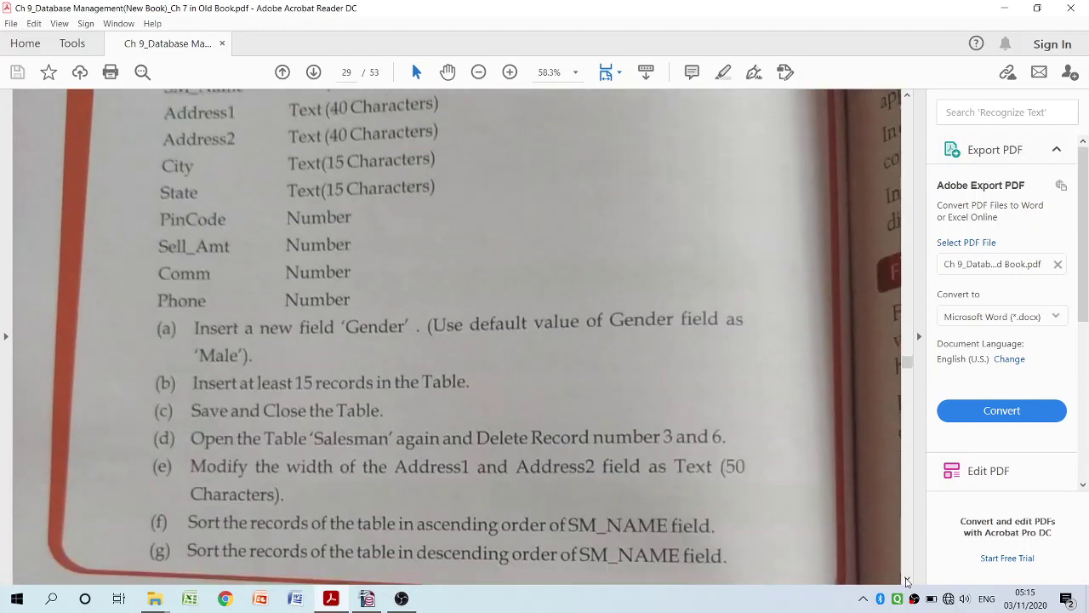
scroll(908, 582, "down", 1)
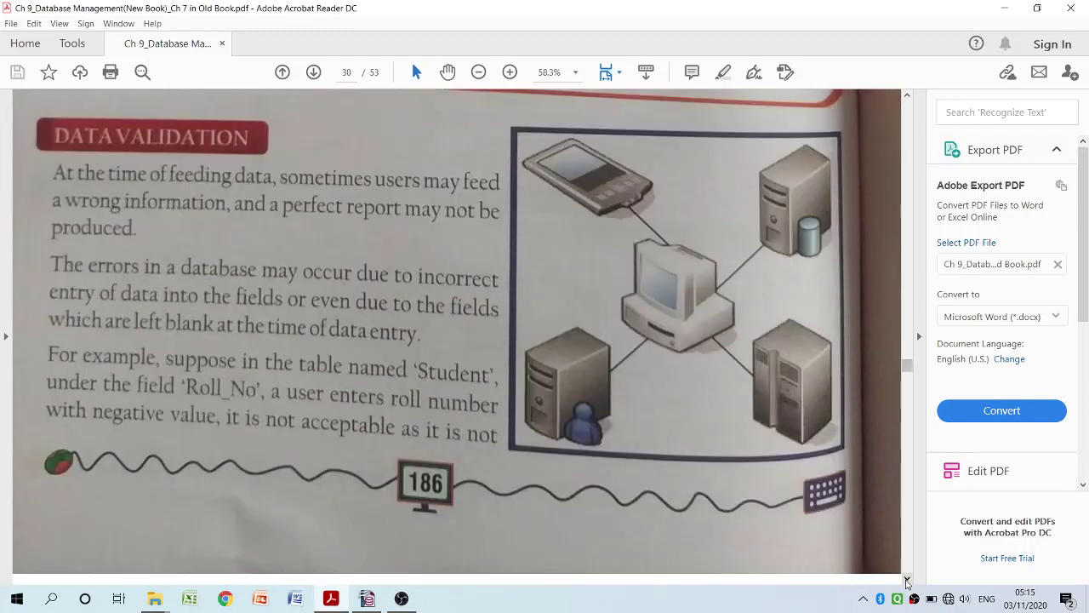